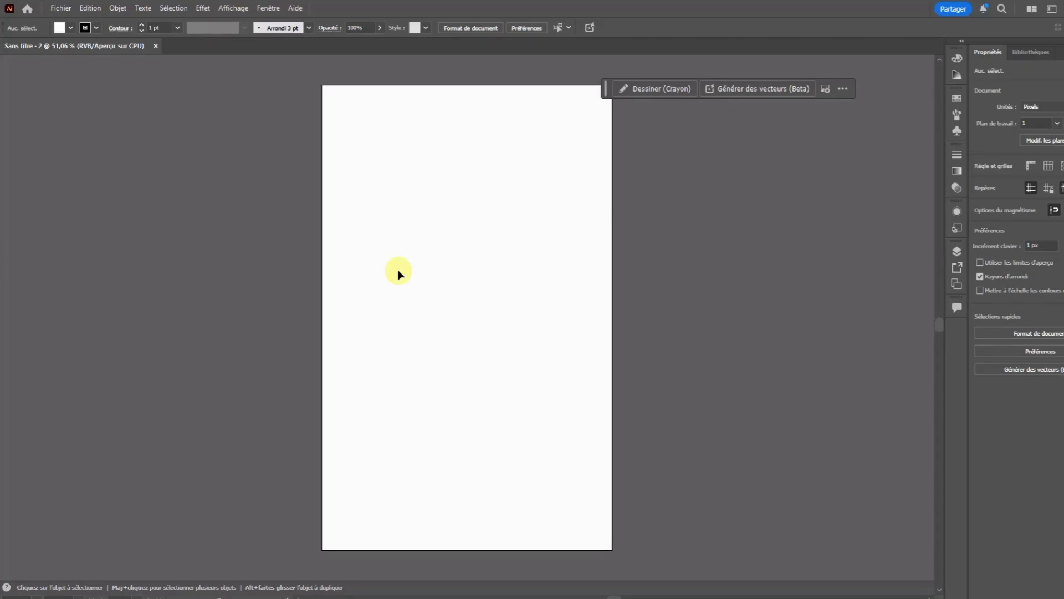
Open the "1 - illustration chat" file from the resources folder, and close its document.
{"action": "left_click", "coordinate": [245, 598]}
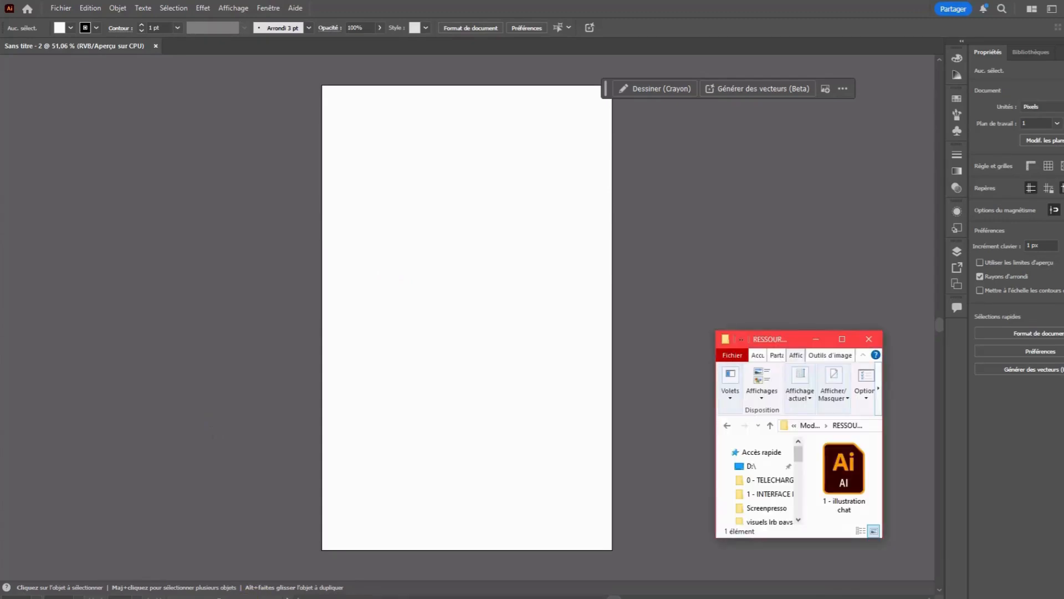
{"action": "double_click", "coordinate": [848, 469]}
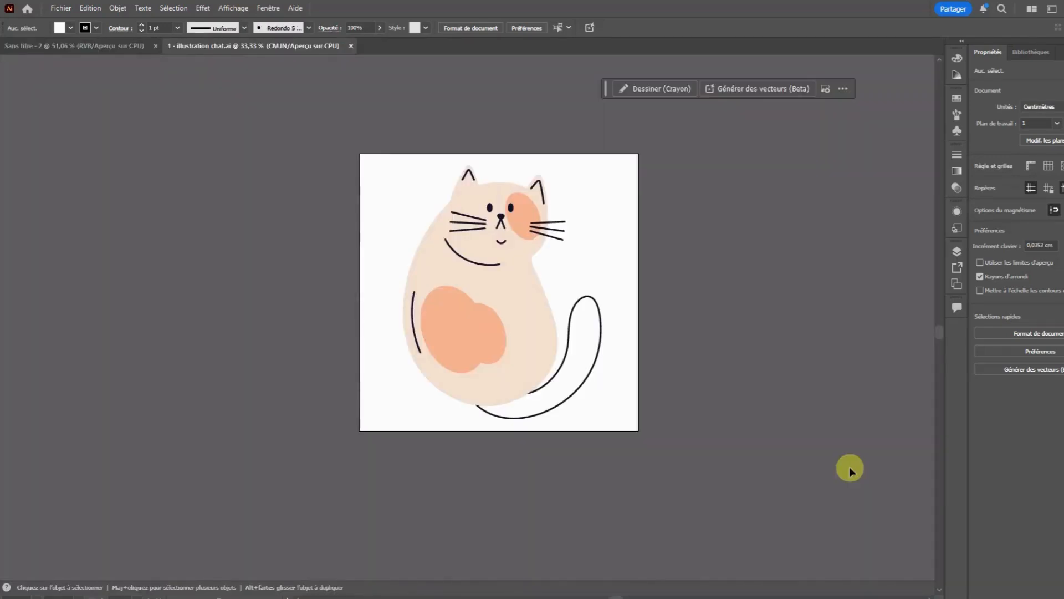
{"action": "left_click", "coordinate": [351, 47]}
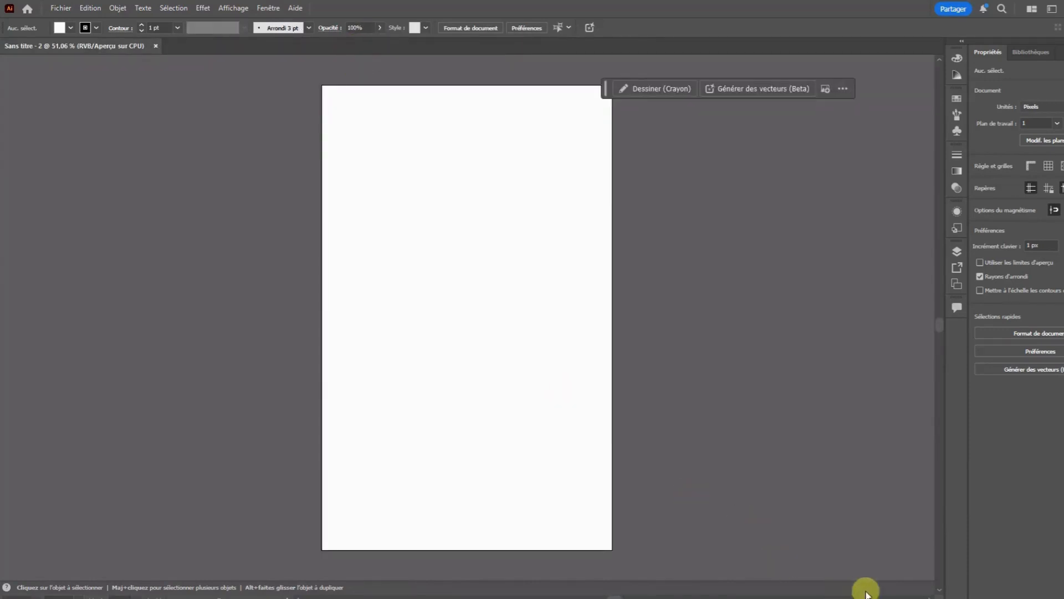
Open "1 - illustration chat" from the resources folder as a separate document, and check the grouped cat with the Selection tool.
{"action": "left_click", "coordinate": [221, 598]}
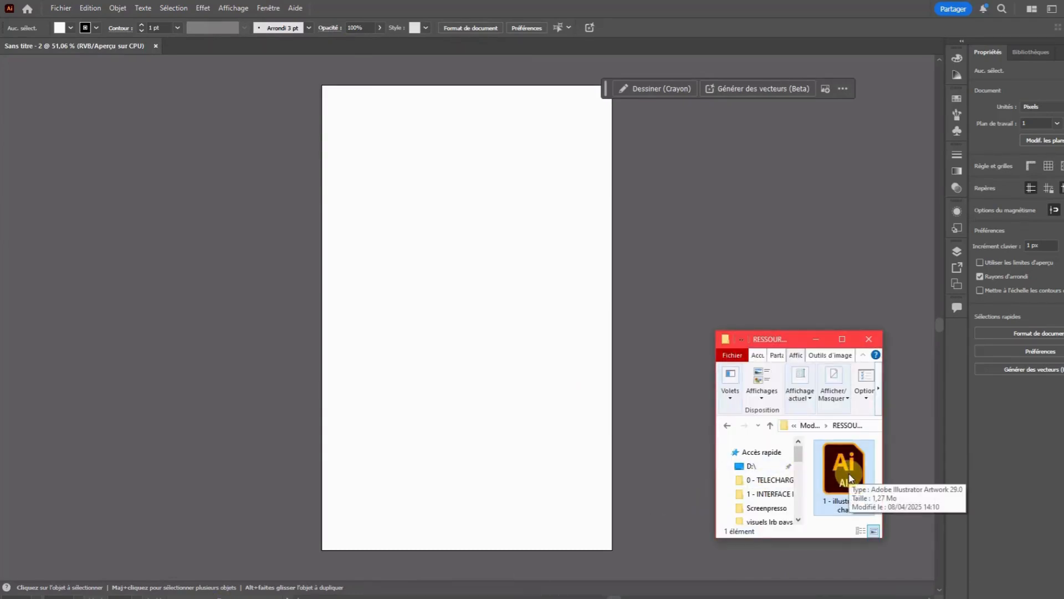
{"action": "left_click_drag", "start_coordinate": [850, 478], "coordinate": [216, 50]}
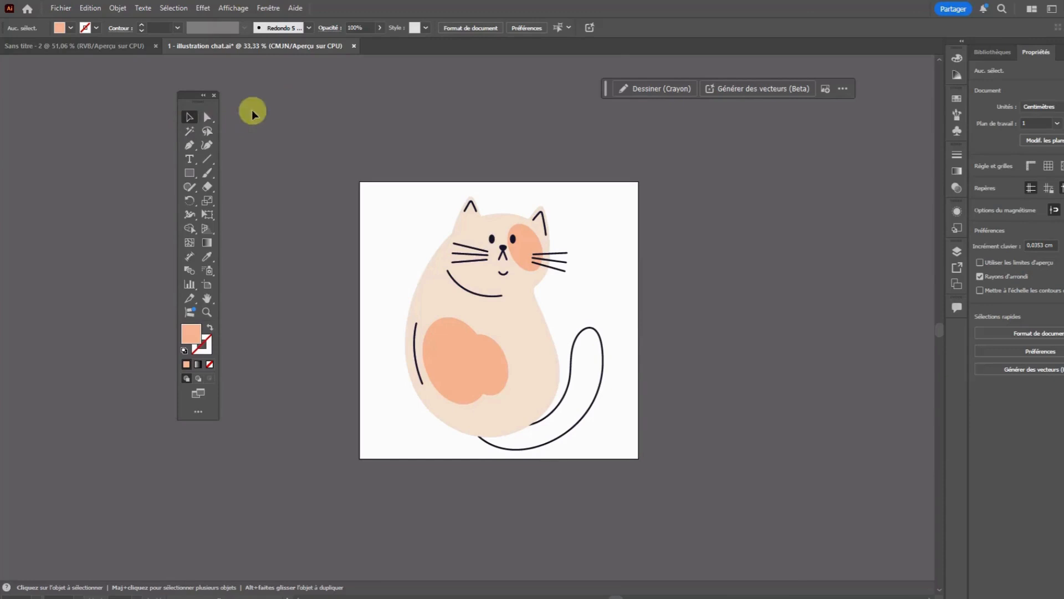
{"action": "left_click", "coordinate": [509, 282]}
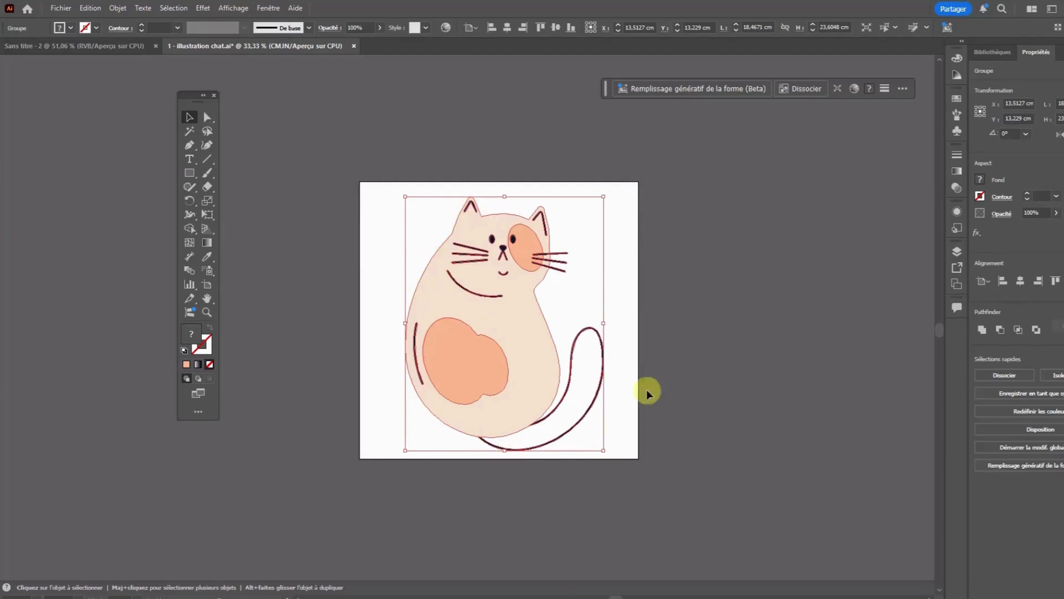
{"action": "left_click", "coordinate": [288, 271]}
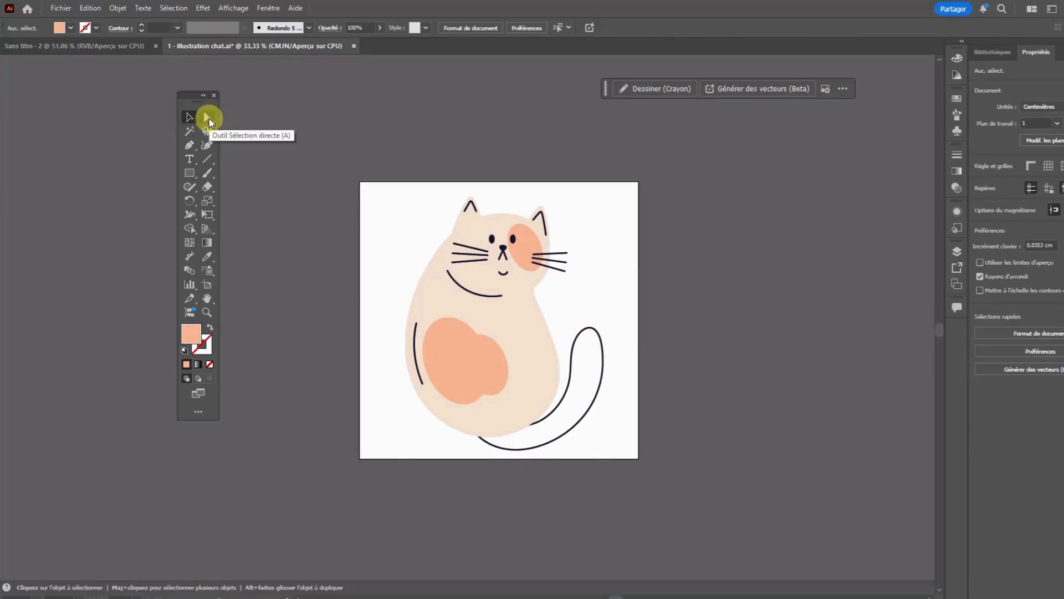
Select only the cat's eye patch inside the group with Direct Selection, and set its fill to violet-blue 9292f7.
{"action": "left_click", "coordinate": [207, 118]}
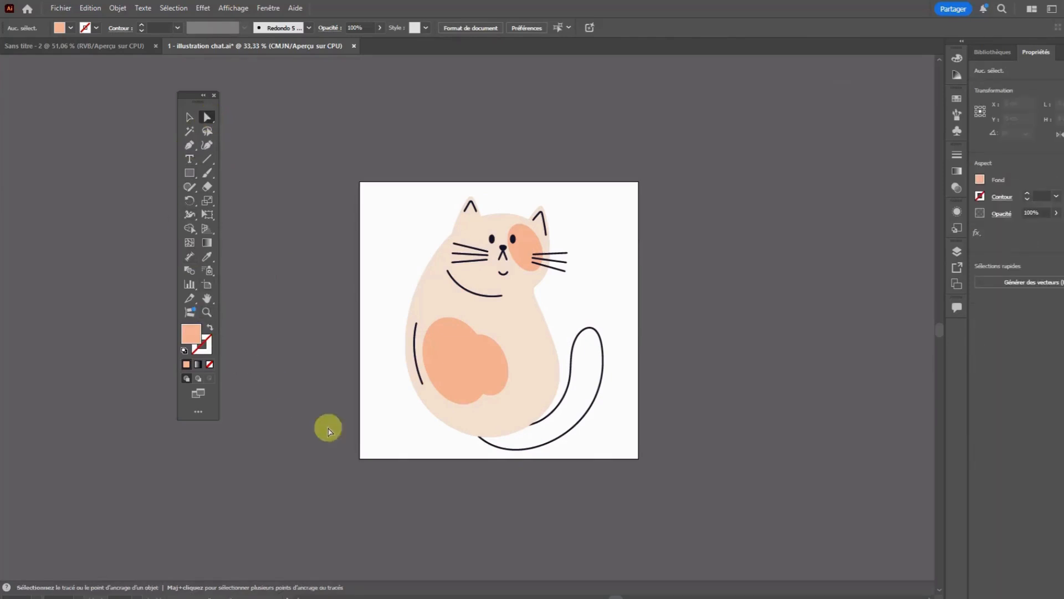
{"action": "left_click", "coordinate": [526, 242]}
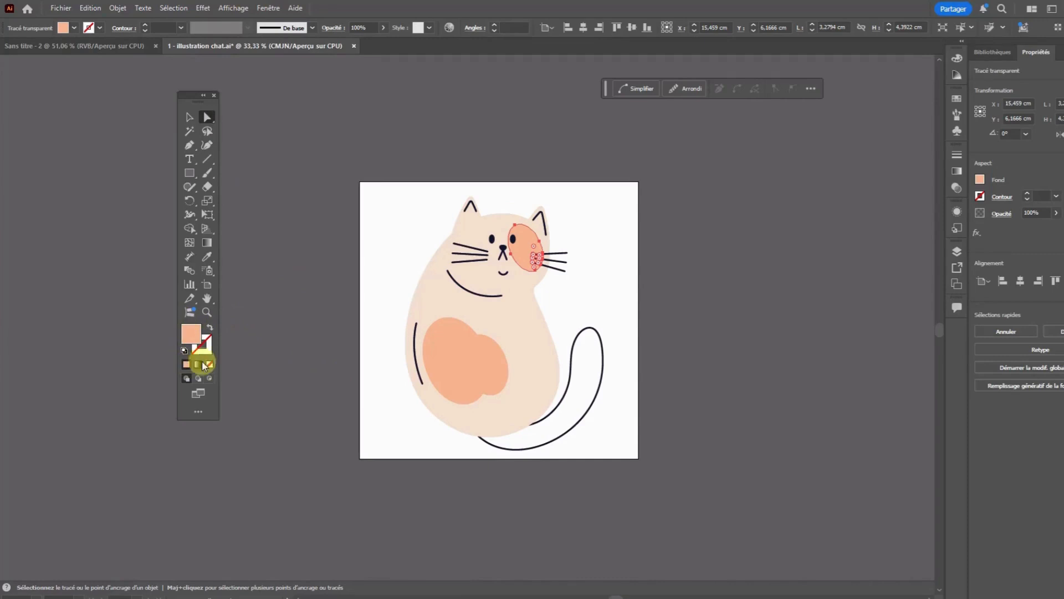
{"action": "left_click", "coordinate": [197, 327]}
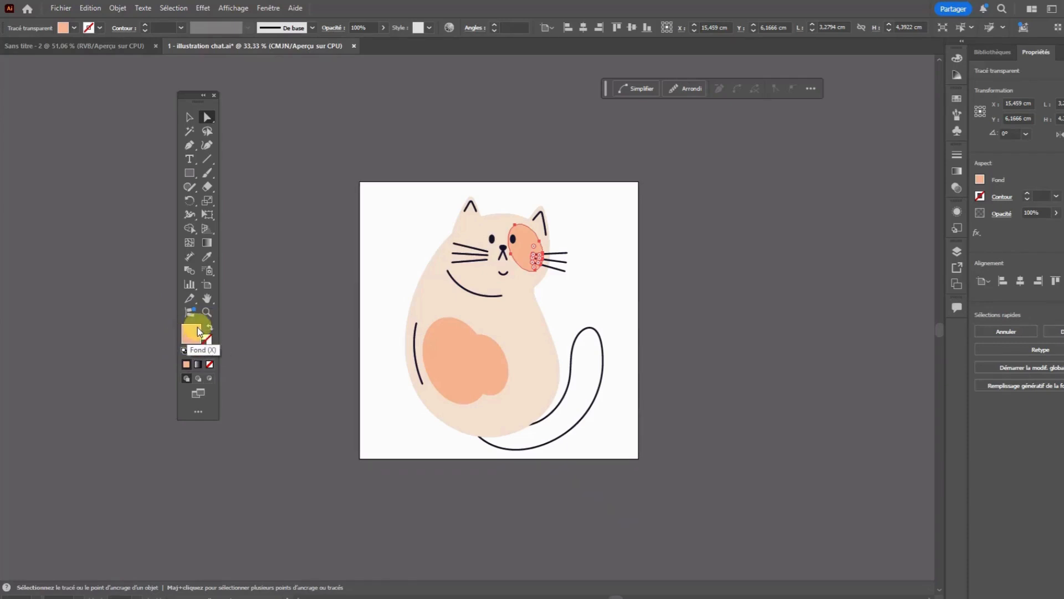
{"action": "left_click", "coordinate": [191, 334]}
{"action": "left_click", "coordinate": [191, 335]}
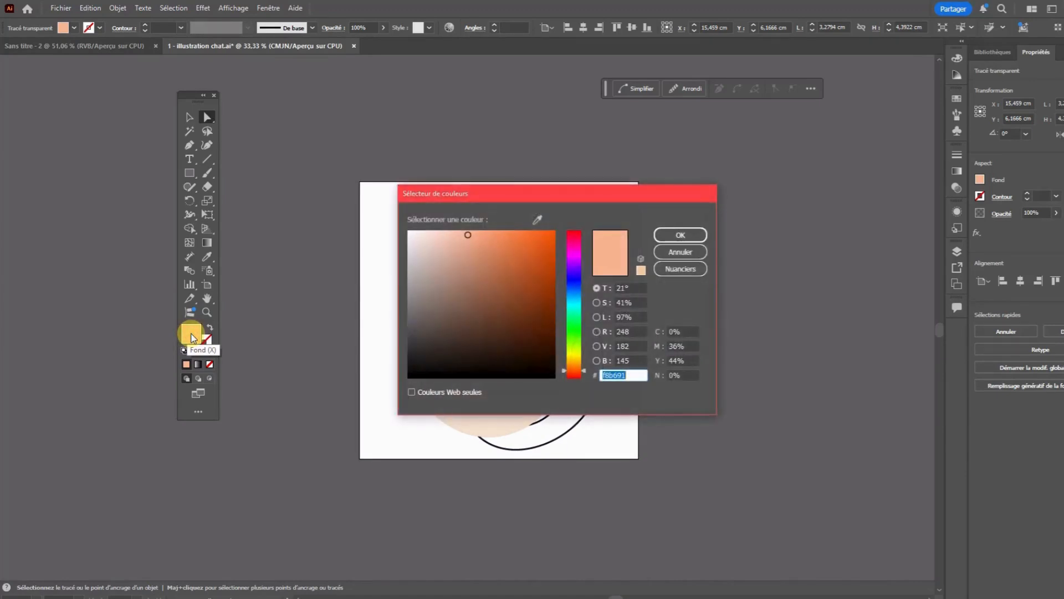
{"action": "left_click", "coordinate": [570, 280]}
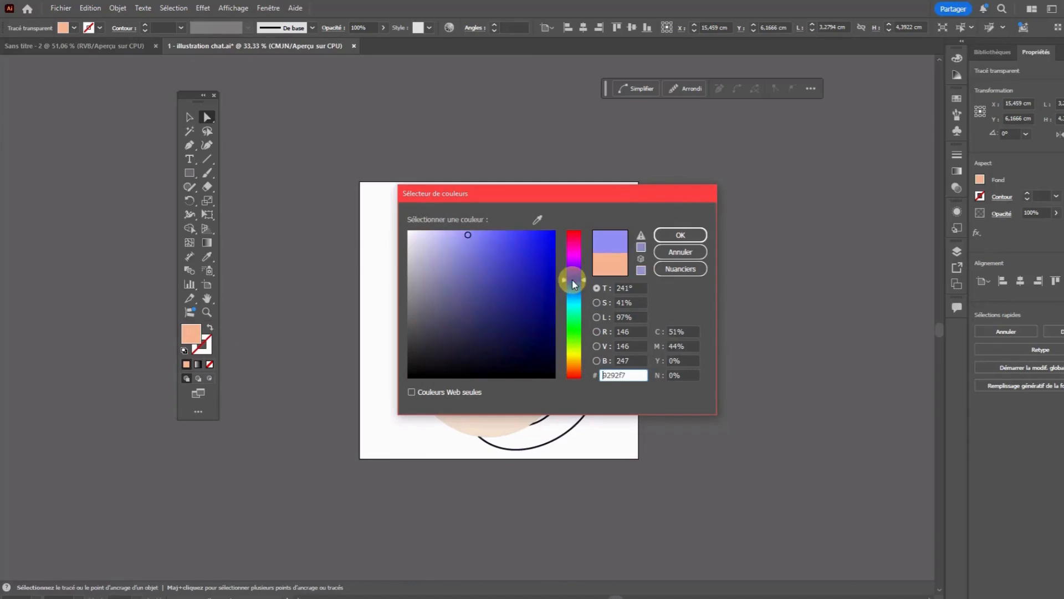
{"action": "left_click", "coordinate": [686, 242]}
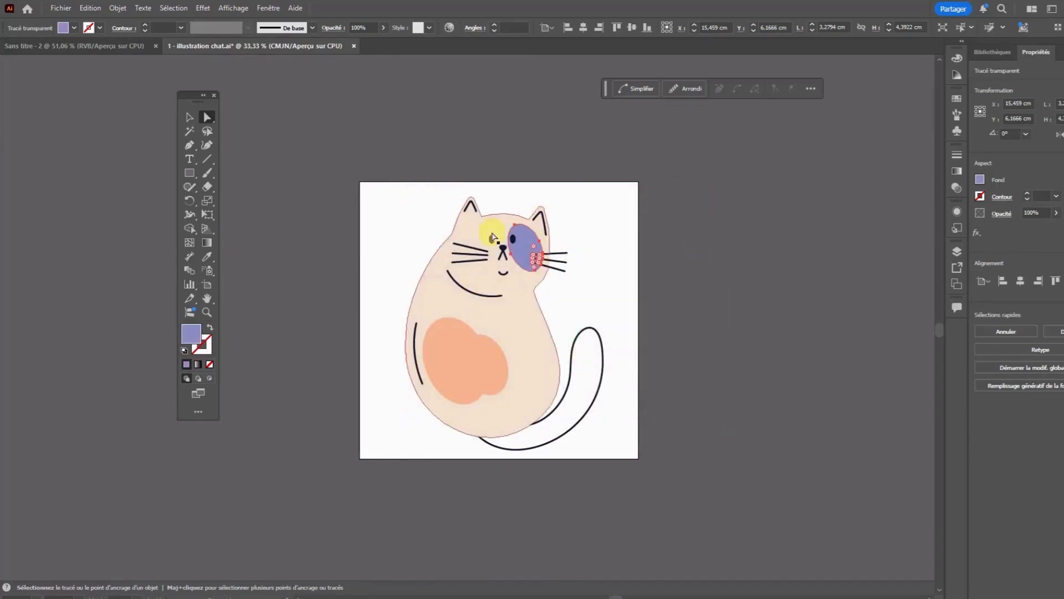
{"action": "left_click", "coordinate": [572, 287]}
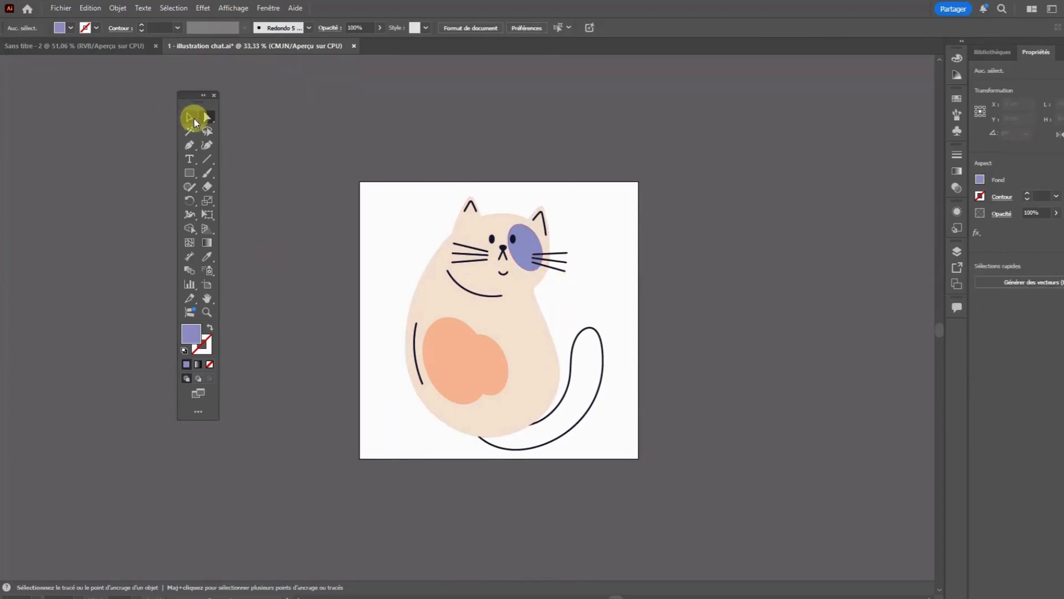
Move the whole cat group a short distance within the artboard using the Selection tool.
{"action": "left_click", "coordinate": [192, 119]}
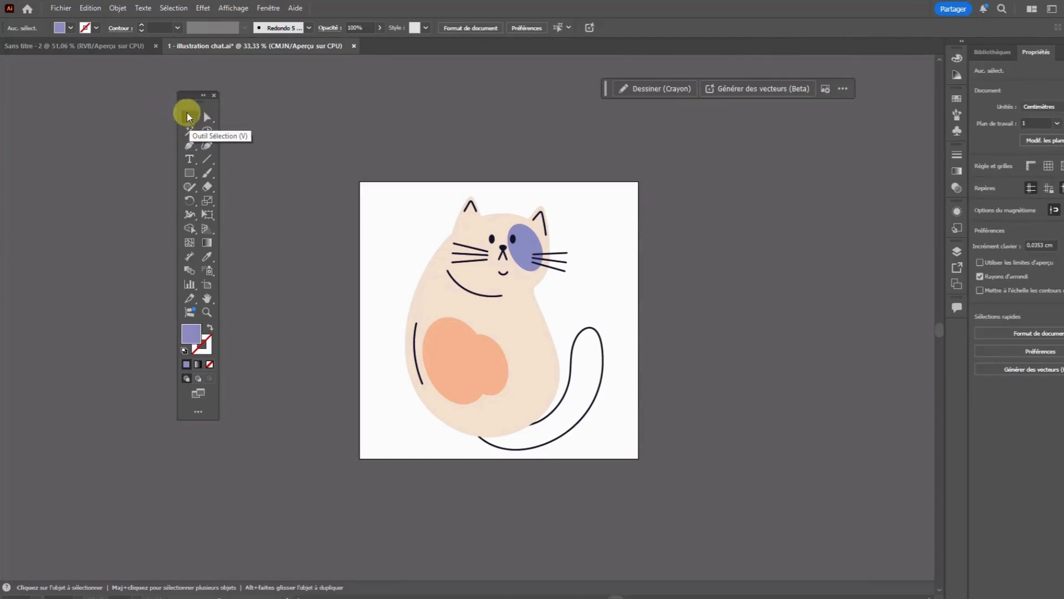
{"action": "left_click", "coordinate": [457, 353]}
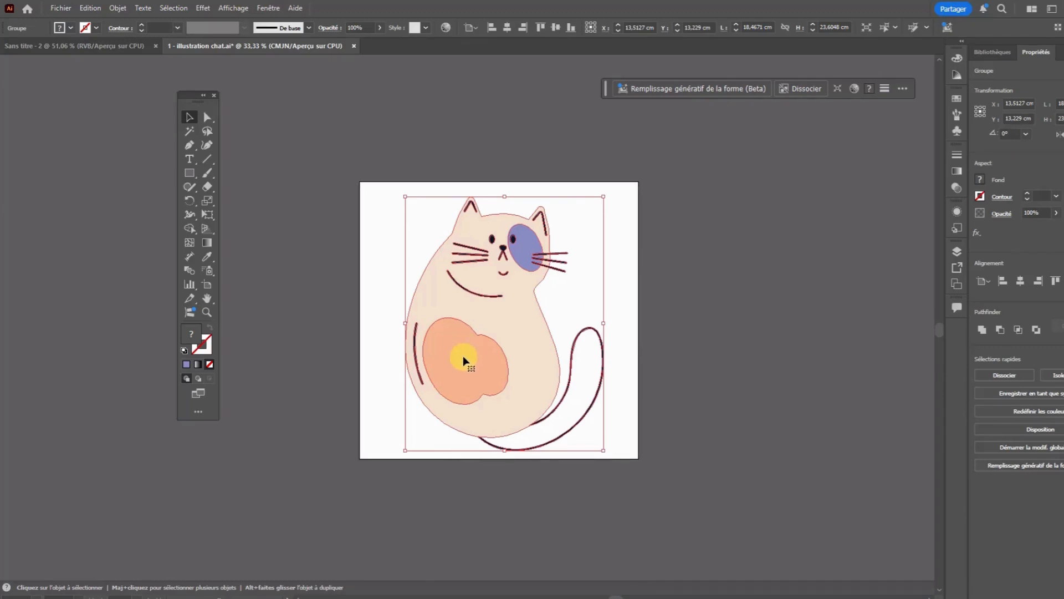
{"action": "mouse_move", "coordinate": [464, 361]}
{"action": "left_mouse_down"}
{"action": "mouse_move", "coordinate": [357, 356]}
{"action": "mouse_move", "coordinate": [487, 373]}
{"action": "mouse_move", "coordinate": [527, 305]}
{"action": "mouse_move", "coordinate": [539, 309]}
{"action": "mouse_move", "coordinate": [392, 302]}
{"action": "mouse_move", "coordinate": [435, 380]}
{"action": "mouse_move", "coordinate": [459, 383]}
{"action": "mouse_move", "coordinate": [487, 361]}
{"action": "mouse_move", "coordinate": [453, 363]}
{"action": "left_mouse_up"}
{"action": "left_click", "coordinate": [701, 354]}
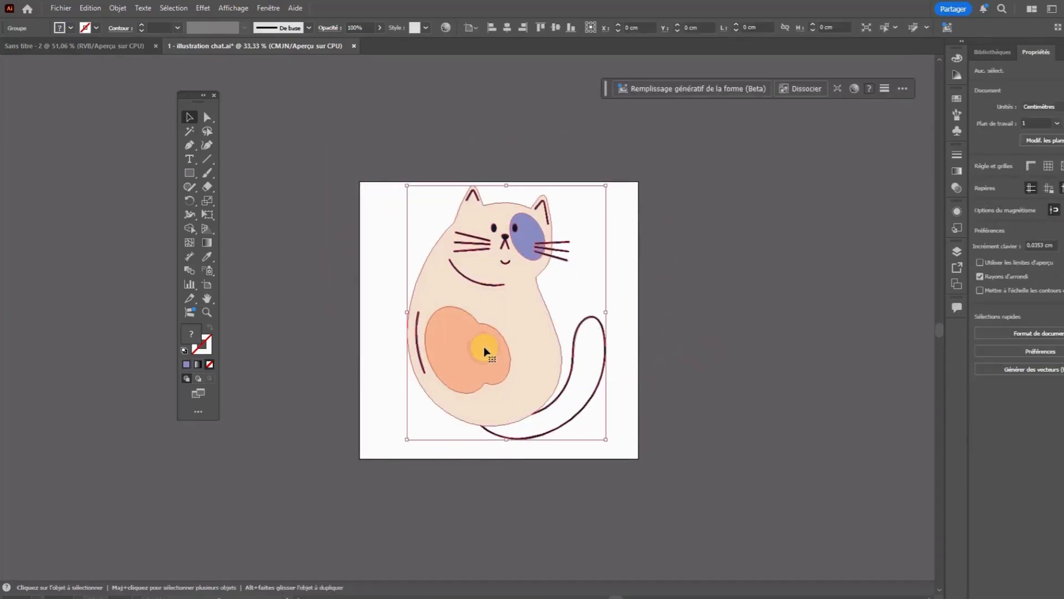
Ungroup the cat illustration, and select its eye patch on its own with the Selection tool.
{"action": "left_click", "coordinate": [486, 352]}
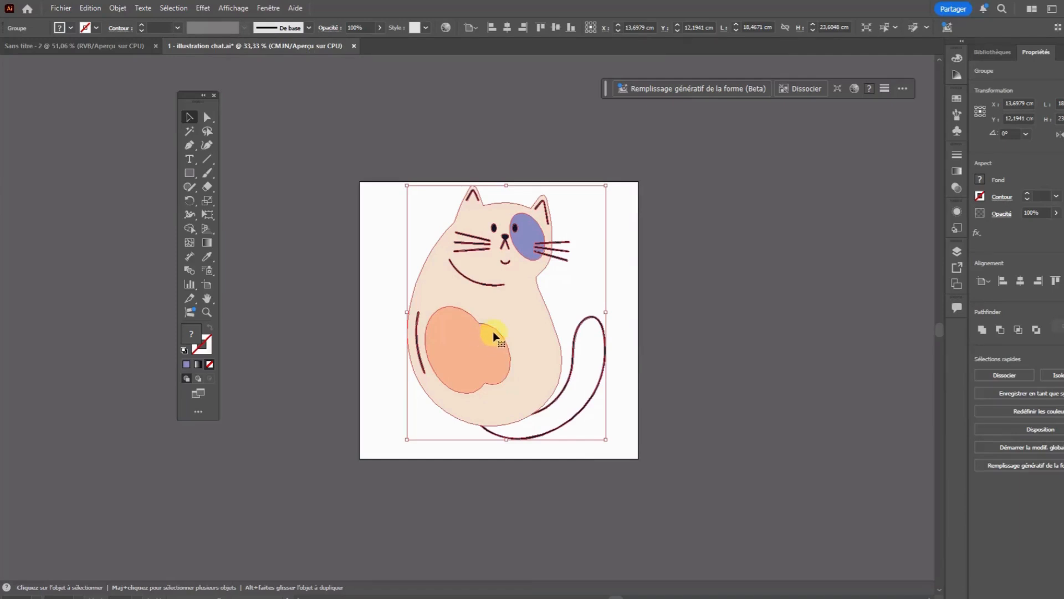
{"action": "left_click", "coordinate": [114, 8]}
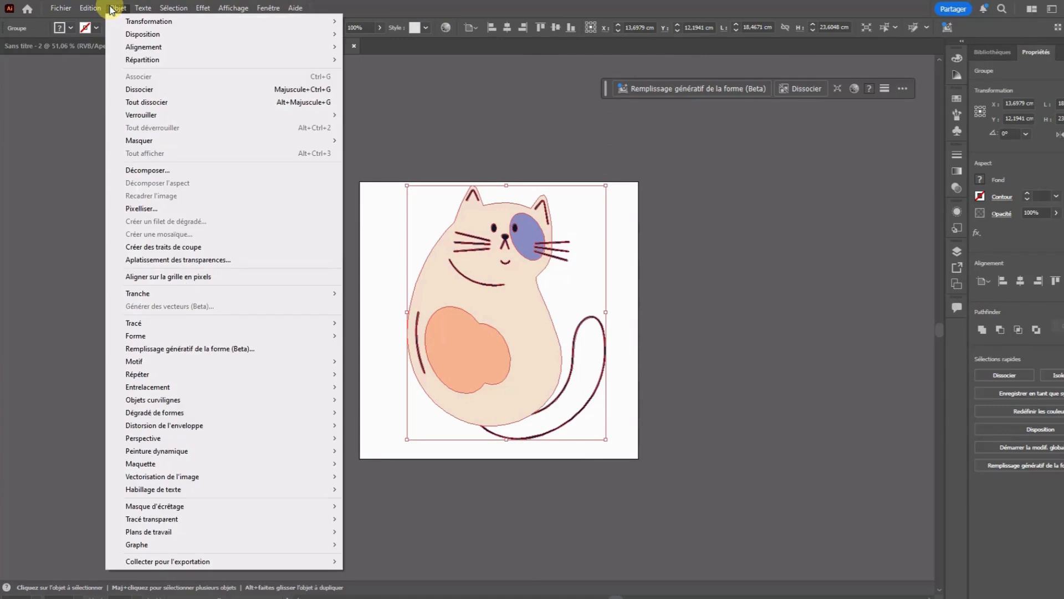
{"action": "left_click", "coordinate": [135, 94]}
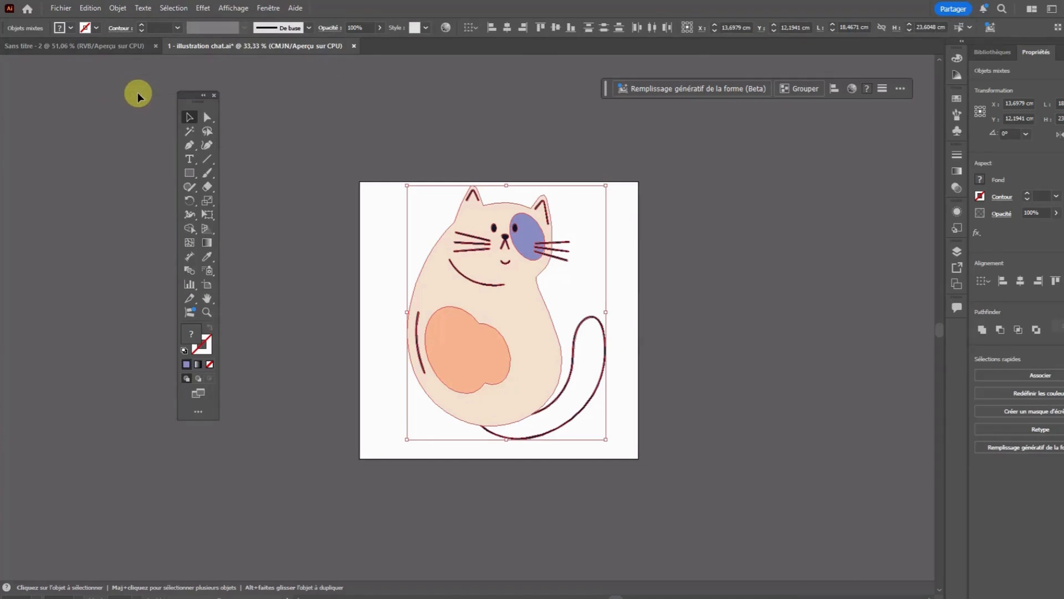
{"action": "left_click", "coordinate": [654, 300]}
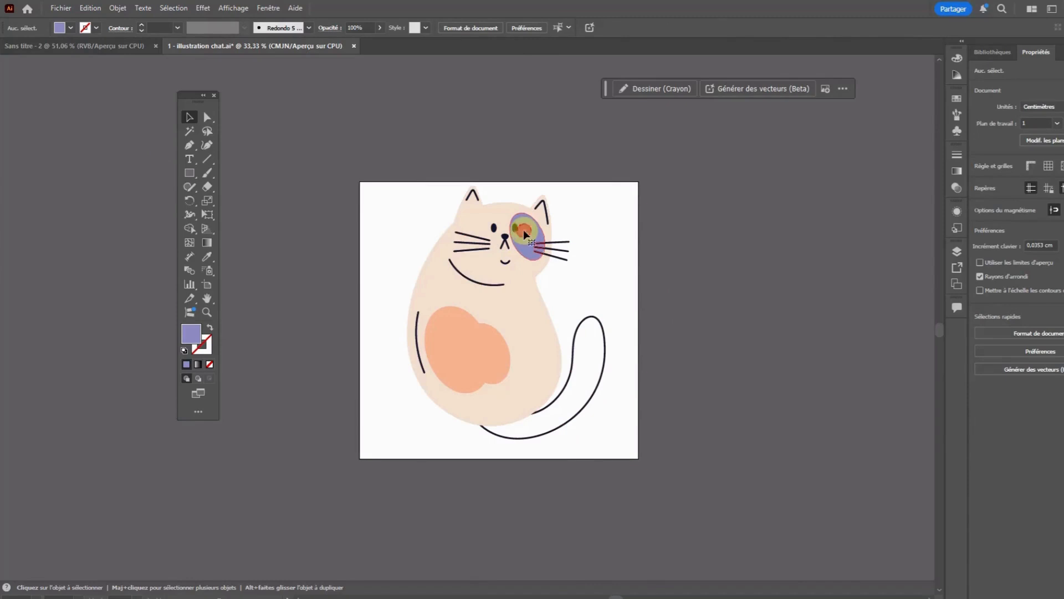
{"action": "left_click", "coordinate": [525, 235]}
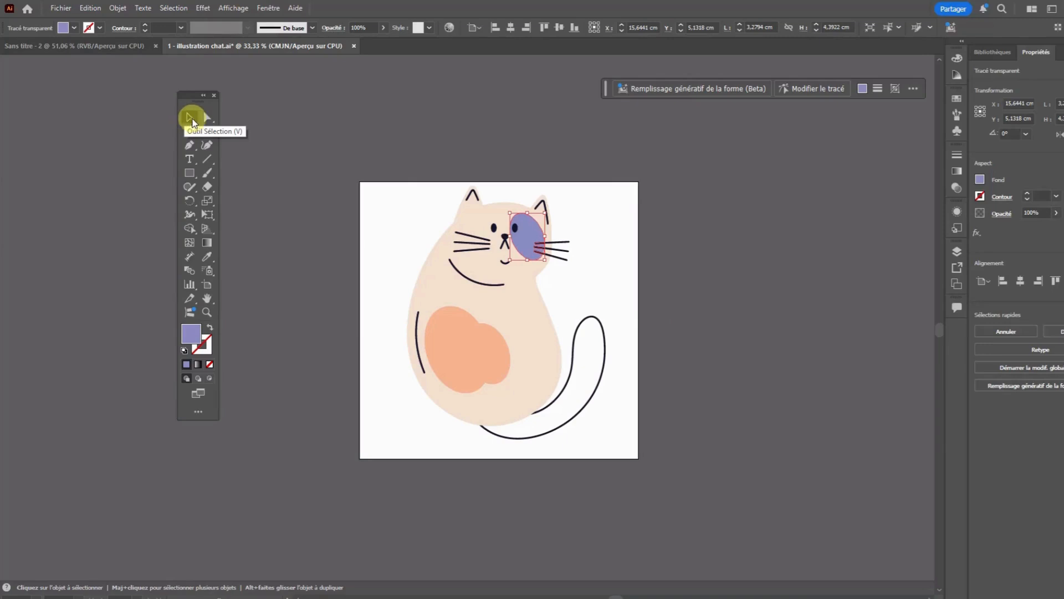
{"action": "left_click", "coordinate": [684, 302]}
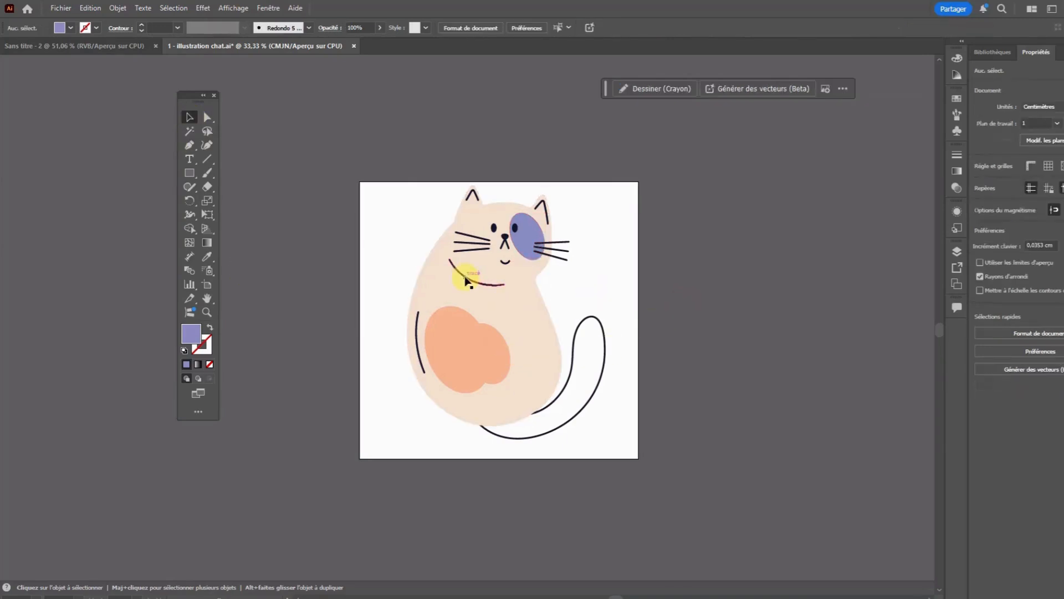
Move the curved line below the cat's face across to the right side of its body, and undo the move.
{"action": "left_click_drag", "start_coordinate": [471, 281], "coordinate": [538, 292]}
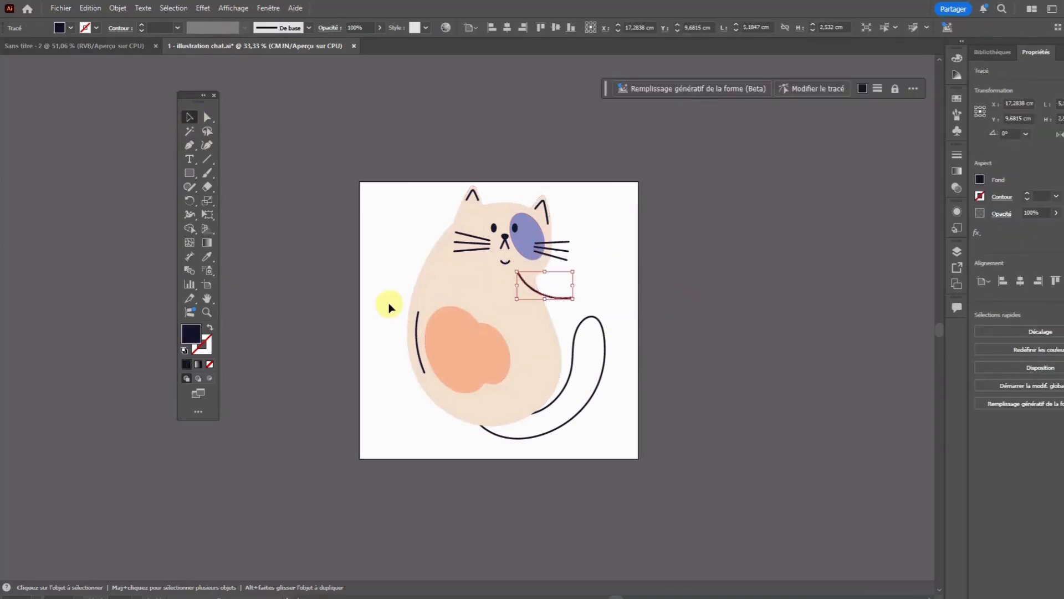
{"action": "key", "text": "a"}
{"action": "key", "text": "ctrl+z"}
{"action": "key", "text": "v"}
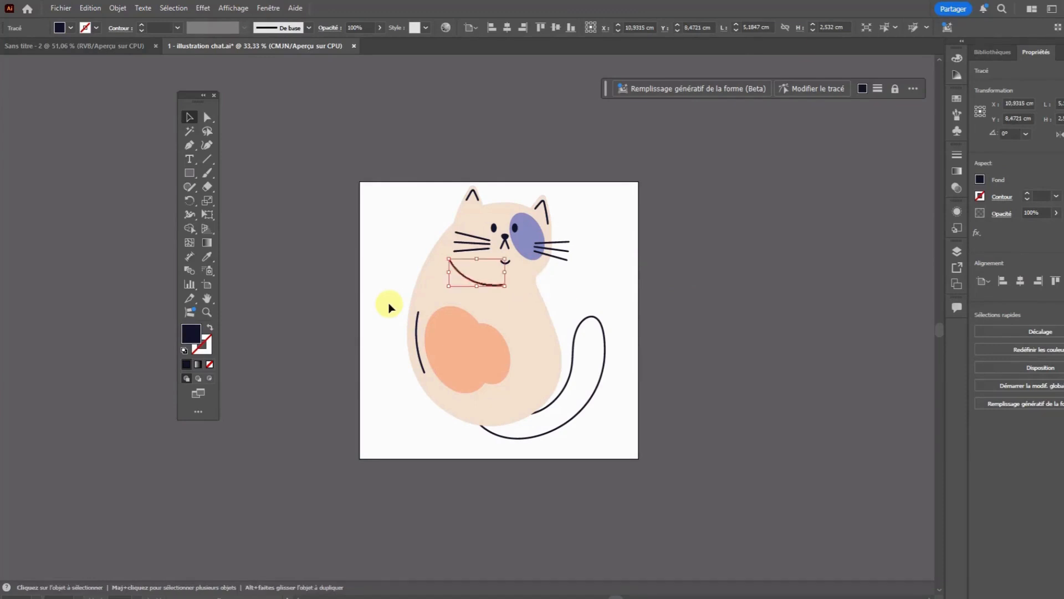
{"action": "left_click", "coordinate": [577, 285]}
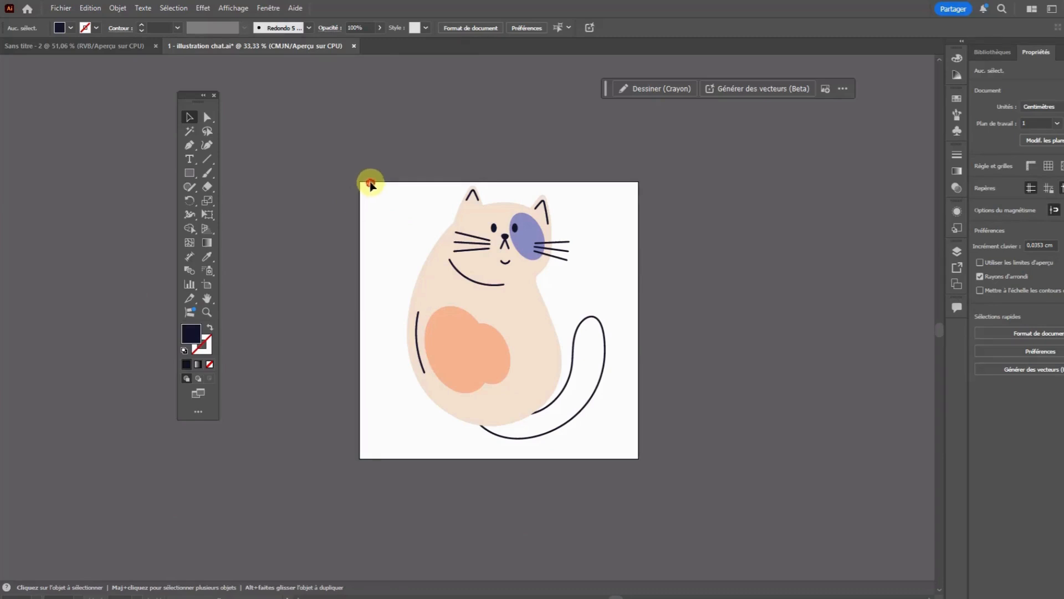
Select all the cat's parts, shift them slightly down and to the left, and group them together.
{"action": "left_click_drag", "start_coordinate": [371, 182], "coordinate": [634, 482]}
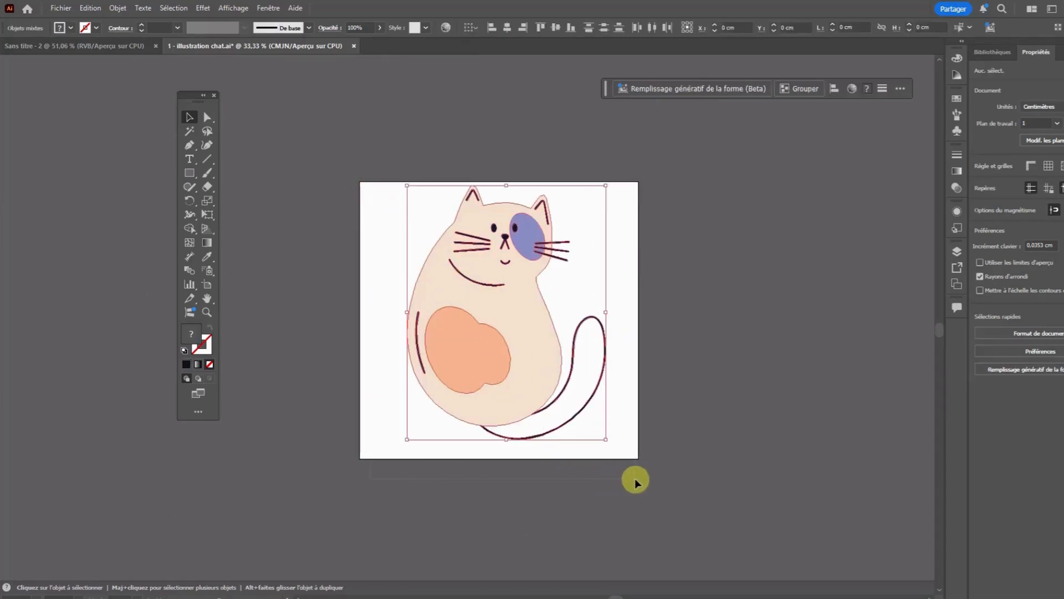
{"action": "mouse_move", "coordinate": [531, 327]}
{"action": "left_mouse_down"}
{"action": "mouse_move", "coordinate": [458, 332]}
{"action": "mouse_move", "coordinate": [556, 340]}
{"action": "mouse_move", "coordinate": [517, 333]}
{"action": "left_mouse_up"}
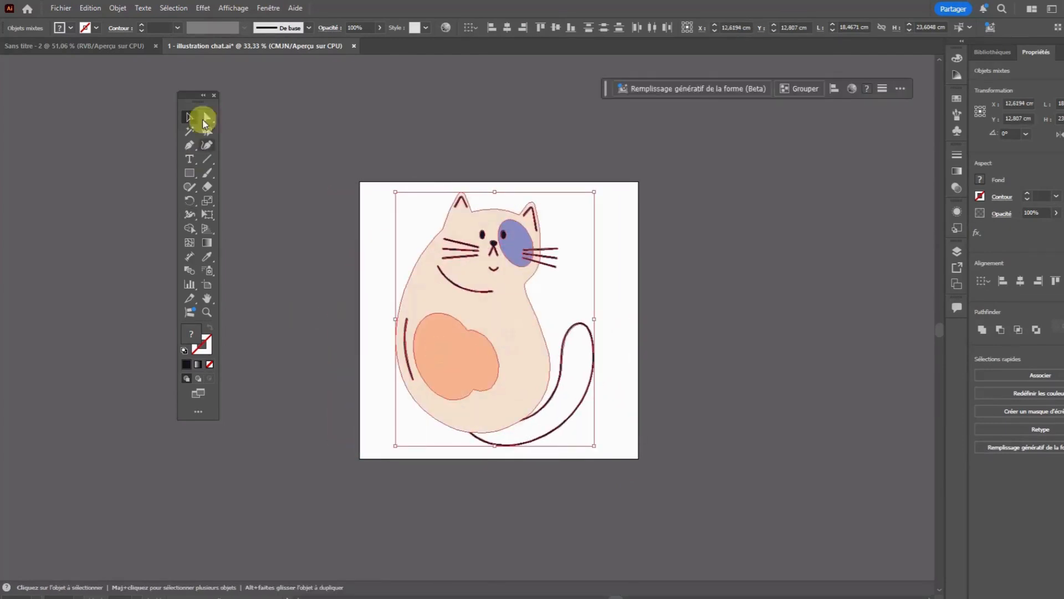
{"action": "left_click", "coordinate": [117, 8]}
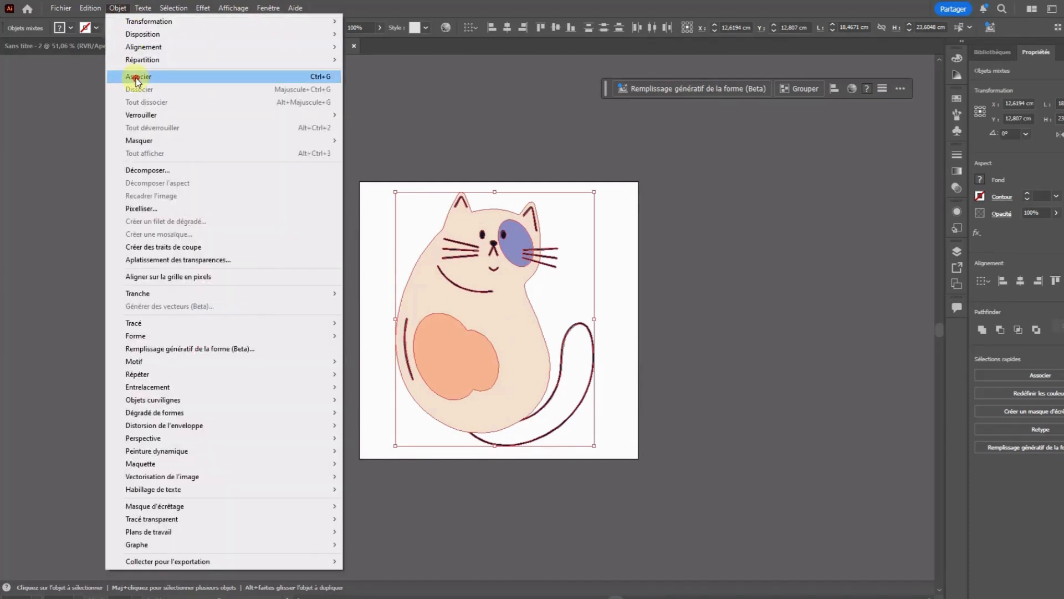
{"action": "left_click", "coordinate": [137, 78]}
{"action": "left_click", "coordinate": [652, 369]}
Reposition the regrouped cat as a single object, ending toward the artboard's right edge.
{"action": "left_click_drag", "start_coordinate": [459, 269], "coordinate": [353, 293]}
{"action": "left_click_drag", "start_coordinate": [363, 314], "coordinate": [525, 340]}
{"action": "left_click_drag", "start_coordinate": [530, 344], "coordinate": [508, 342]}
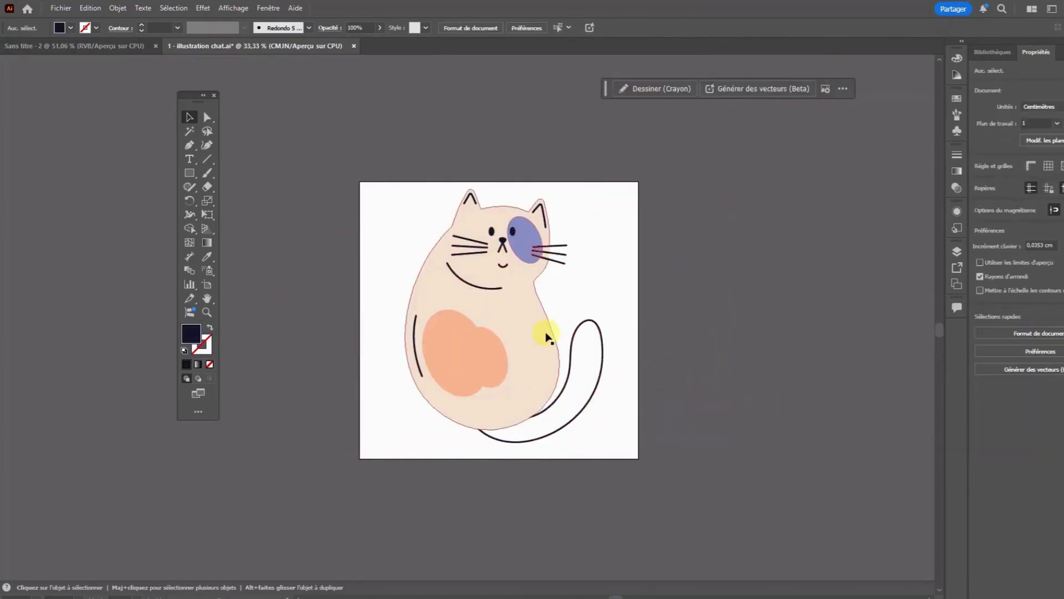
{"action": "left_click_drag", "start_coordinate": [542, 333], "coordinate": [516, 358]}
{"action": "left_click", "coordinate": [660, 364]}
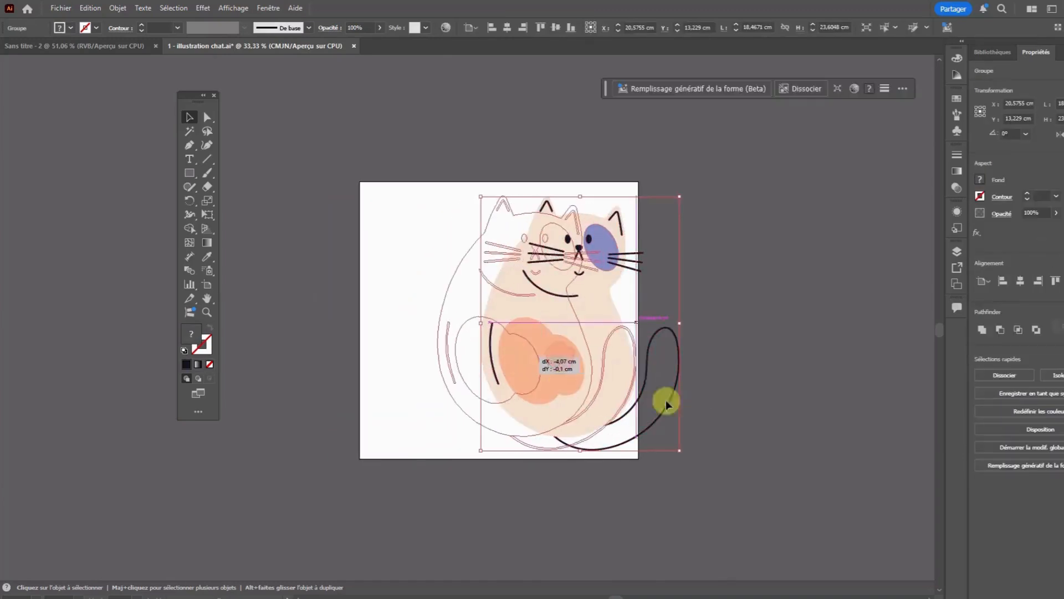
{"action": "left_click", "coordinate": [719, 400]}
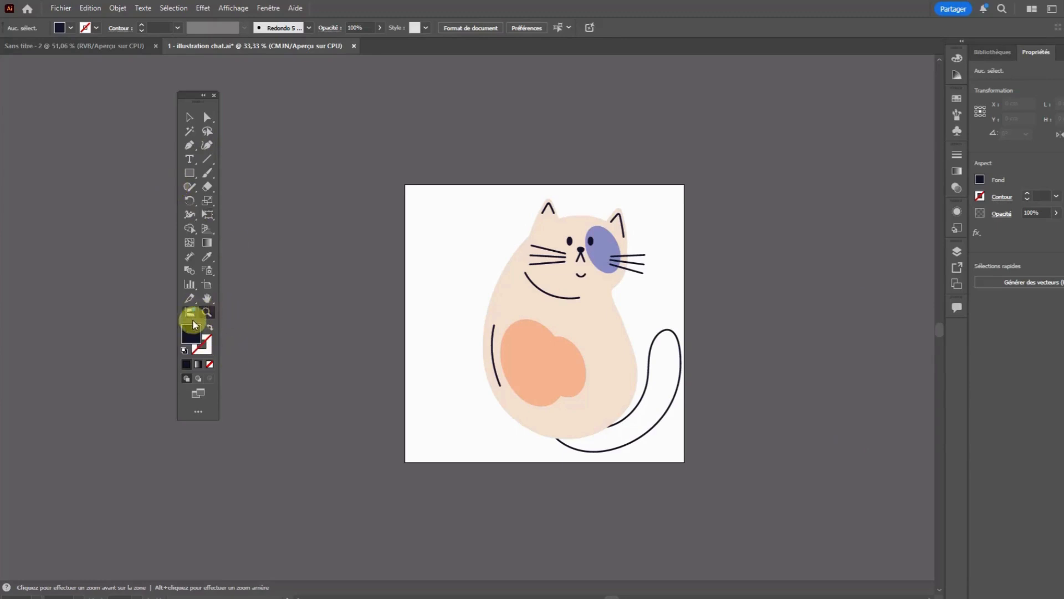
Magnify the cat's chest between the neck line and the belly patch to 400% with the Zoom tool.
{"action": "left_click", "coordinate": [541, 313]}
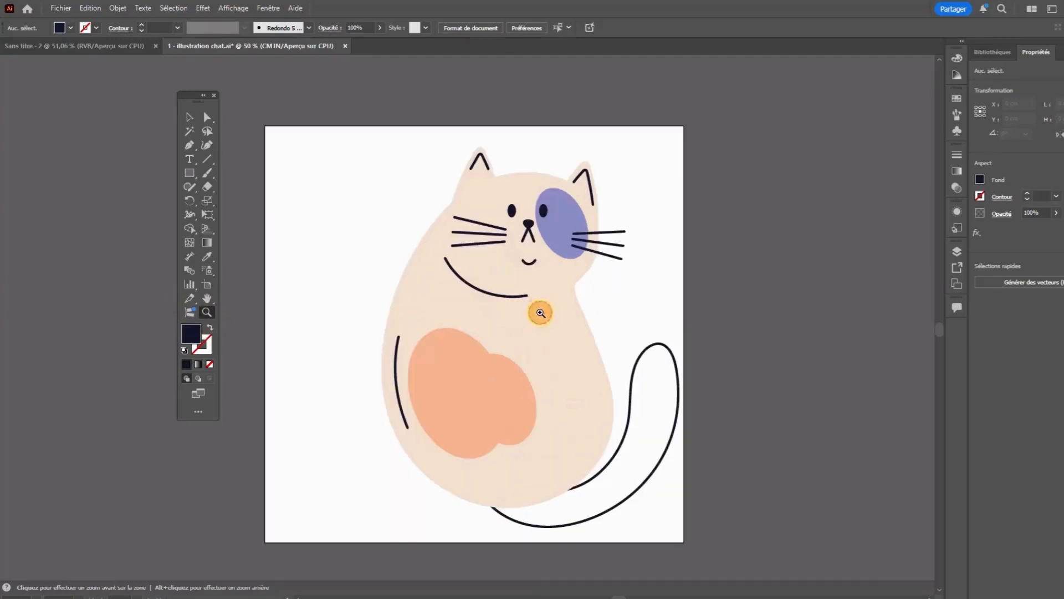
{"action": "left_click", "coordinate": [457, 318]}
{"action": "left_click", "coordinate": [457, 317]}
{"action": "left_click", "coordinate": [491, 321]}
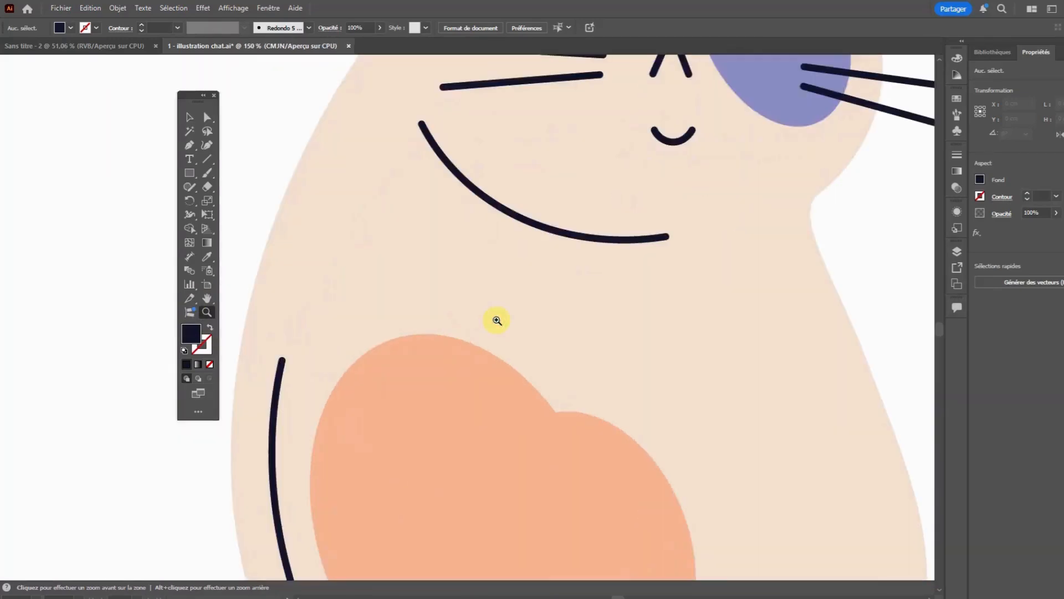
{"action": "left_click", "coordinate": [497, 318]}
{"action": "left_click", "coordinate": [502, 318]}
{"action": "left_click", "coordinate": [504, 317]}
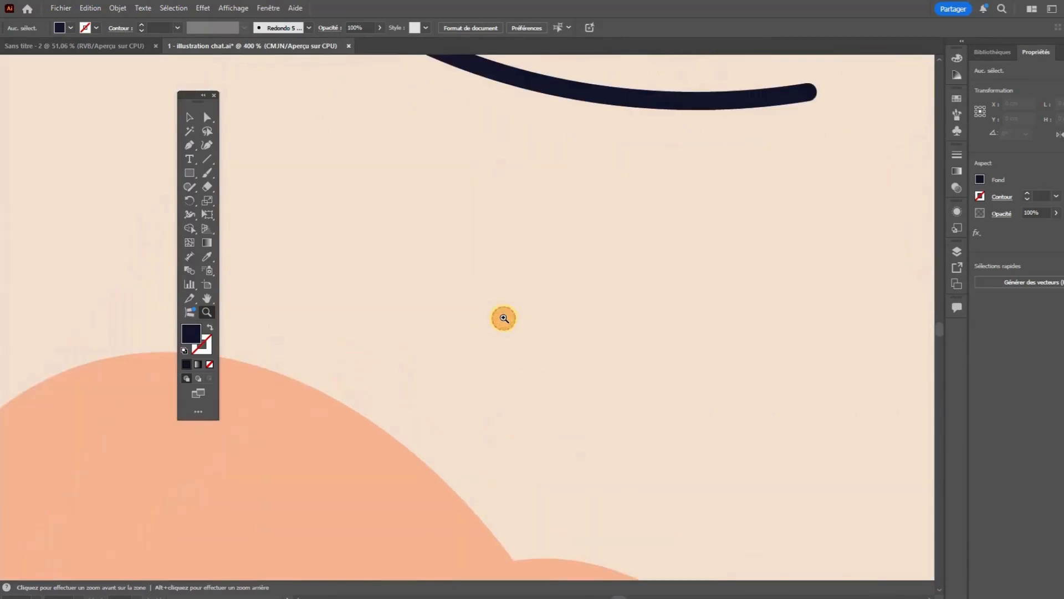
Zoom out from the cat's chest with the Zoom tool until the whole artboard is shown at a small scale.
{"action": "left_click", "coordinate": [510, 312], "text": "alt"}
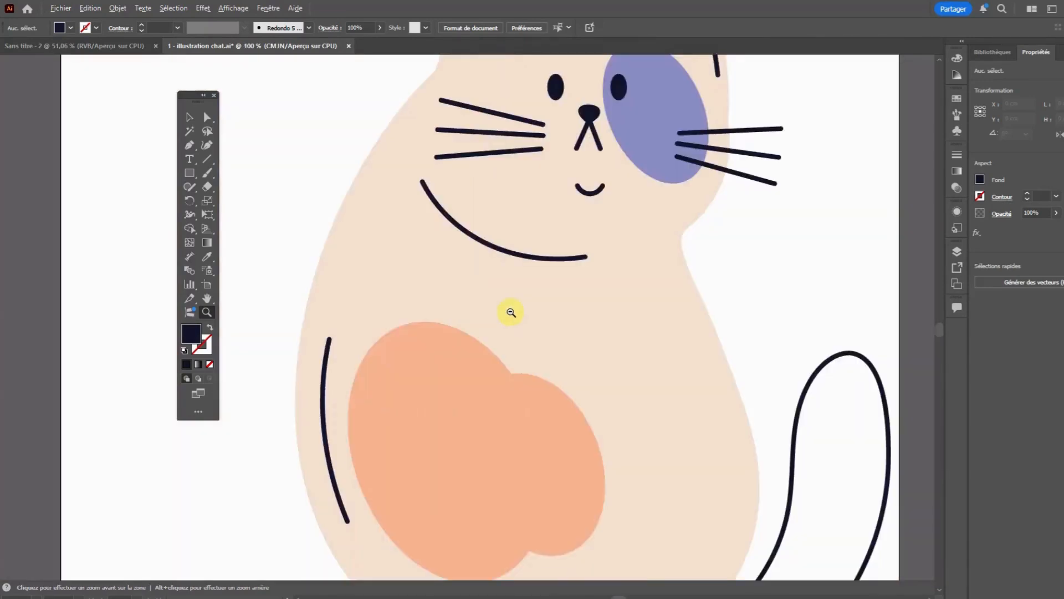
{"action": "left_click", "coordinate": [510, 312], "text": "alt"}
{"action": "left_click", "coordinate": [511, 312], "text": "alt"}
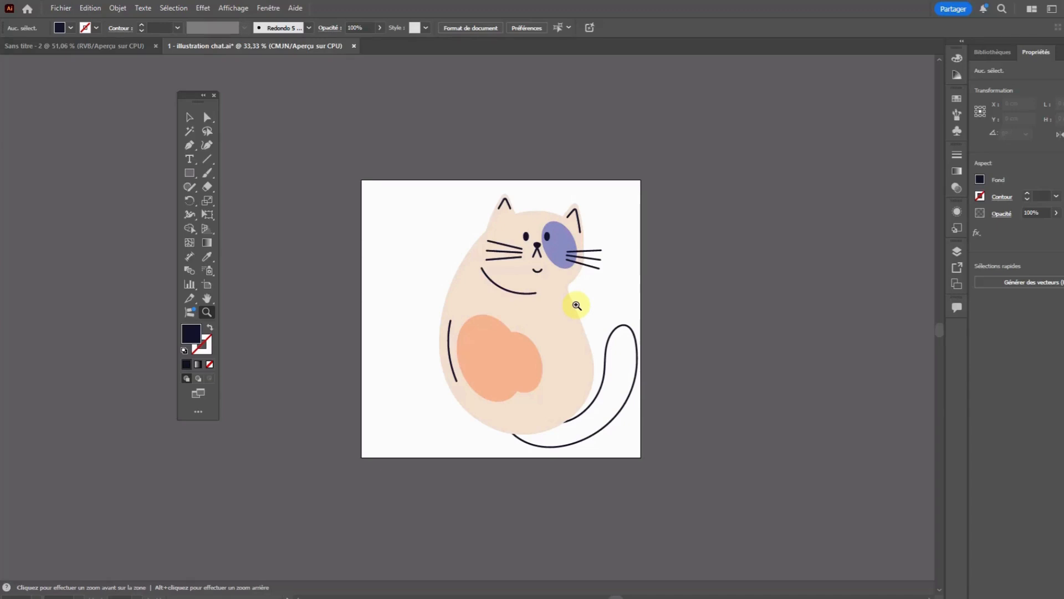
{"action": "left_click", "coordinate": [507, 311], "text": "alt"}
{"action": "left_click", "coordinate": [468, 319], "text": "alt"}
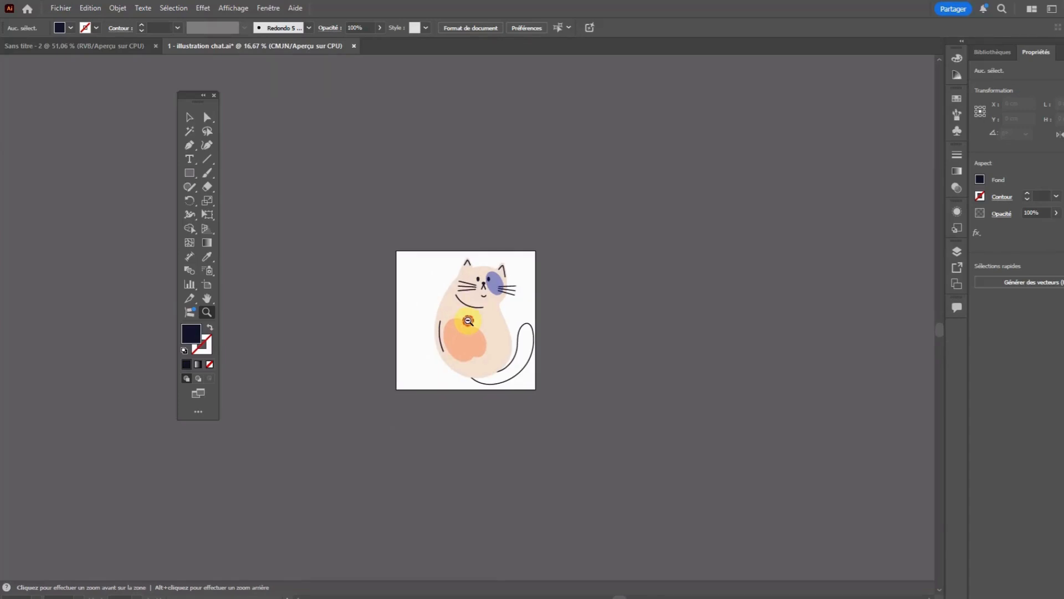
{"action": "left_click", "coordinate": [468, 321], "text": "alt"}
Zoom in and out repeatedly around the notch of the cat's belly patch, between a close-up and a tiny artboard.
{"action": "scroll", "coordinate": [469, 321], "scroll_direction": "up", "scroll_amount": 7}
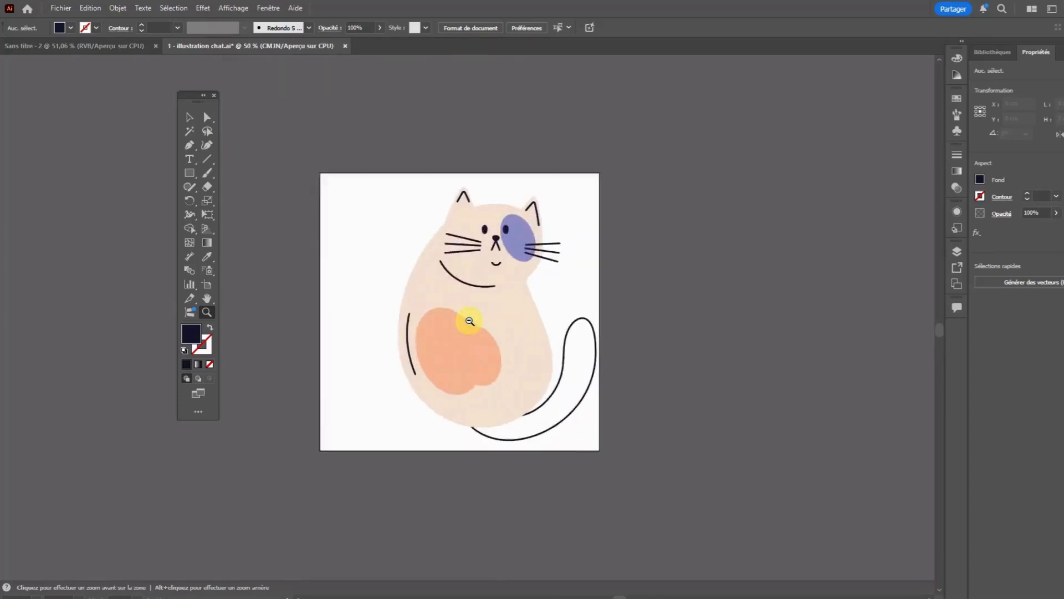
{"action": "scroll", "coordinate": [471, 321], "scroll_direction": "down", "scroll_amount": 6}
{"action": "scroll", "coordinate": [471, 321], "scroll_direction": "down", "scroll_amount": 3}
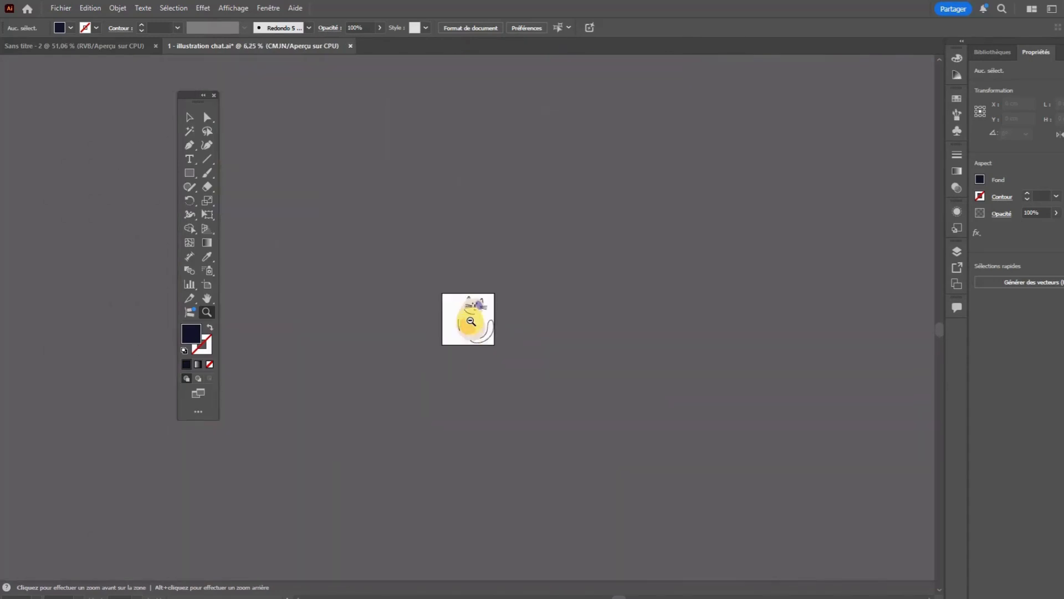
{"action": "scroll", "coordinate": [471, 321], "scroll_direction": "up", "scroll_amount": 10}
{"action": "scroll", "coordinate": [470, 321], "scroll_direction": "up", "scroll_amount": 5}
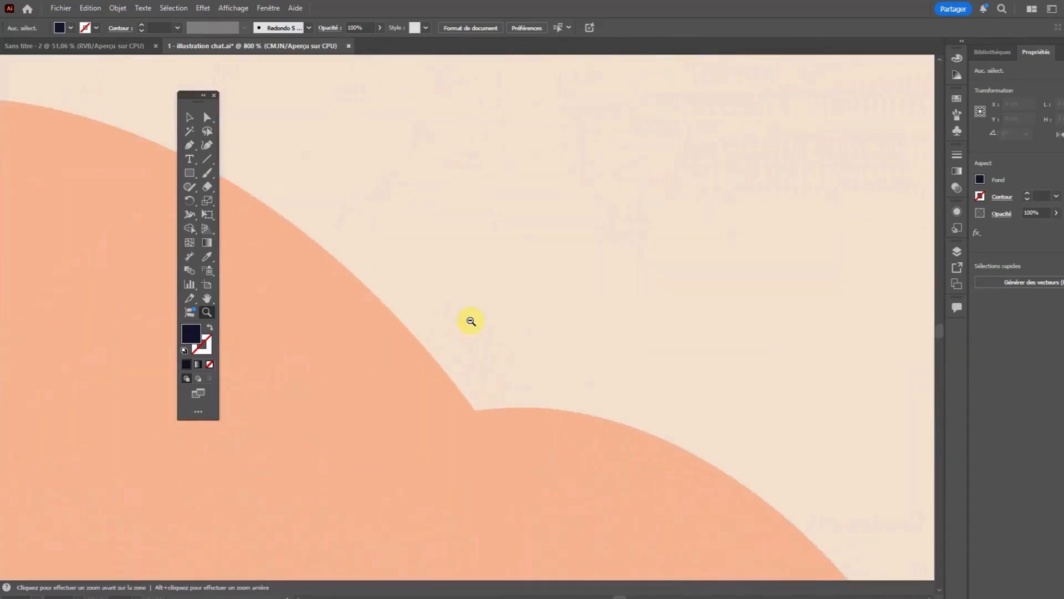
{"action": "scroll", "coordinate": [471, 321], "scroll_direction": "down", "scroll_amount": 3}
{"action": "scroll", "coordinate": [471, 321], "scroll_direction": "down", "scroll_amount": 8}
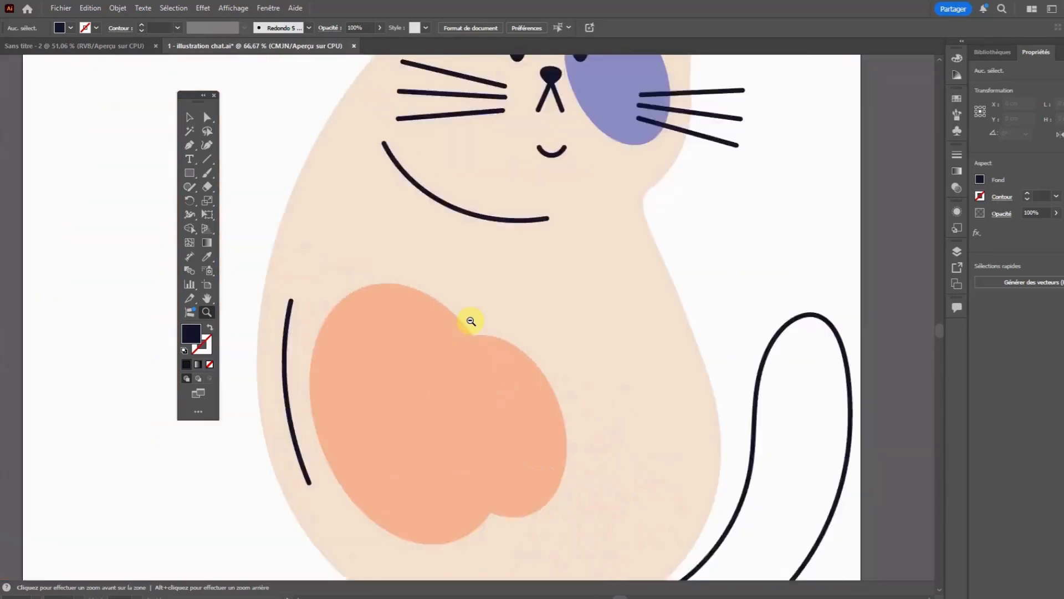
{"action": "scroll", "coordinate": [471, 320], "scroll_direction": "up", "scroll_amount": 6}
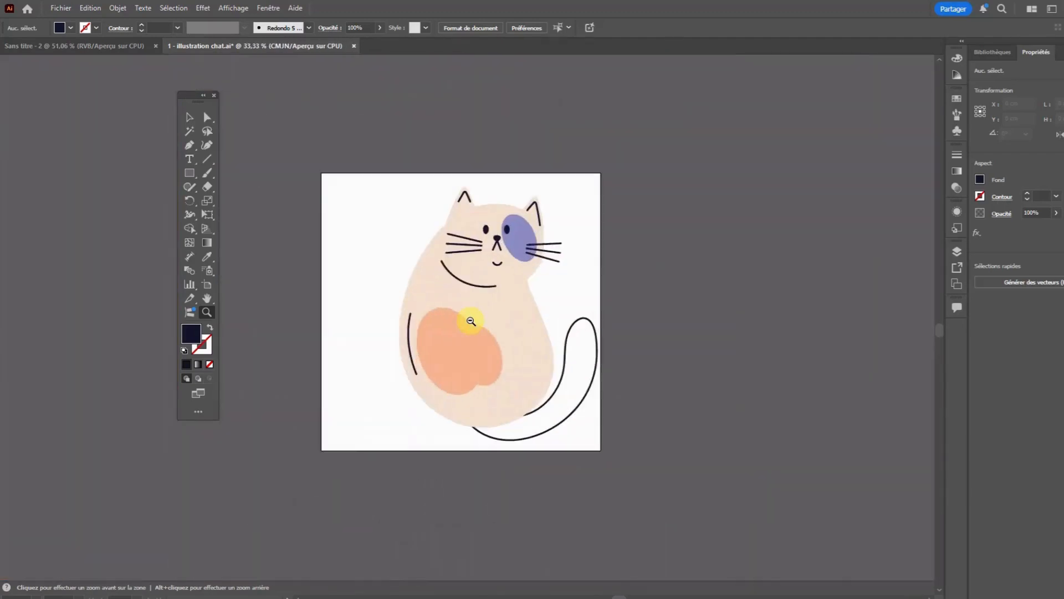
{"action": "scroll", "coordinate": [471, 321], "scroll_direction": "down", "scroll_amount": 4}
{"action": "scroll", "coordinate": [471, 321], "scroll_direction": "down", "scroll_amount": 1}
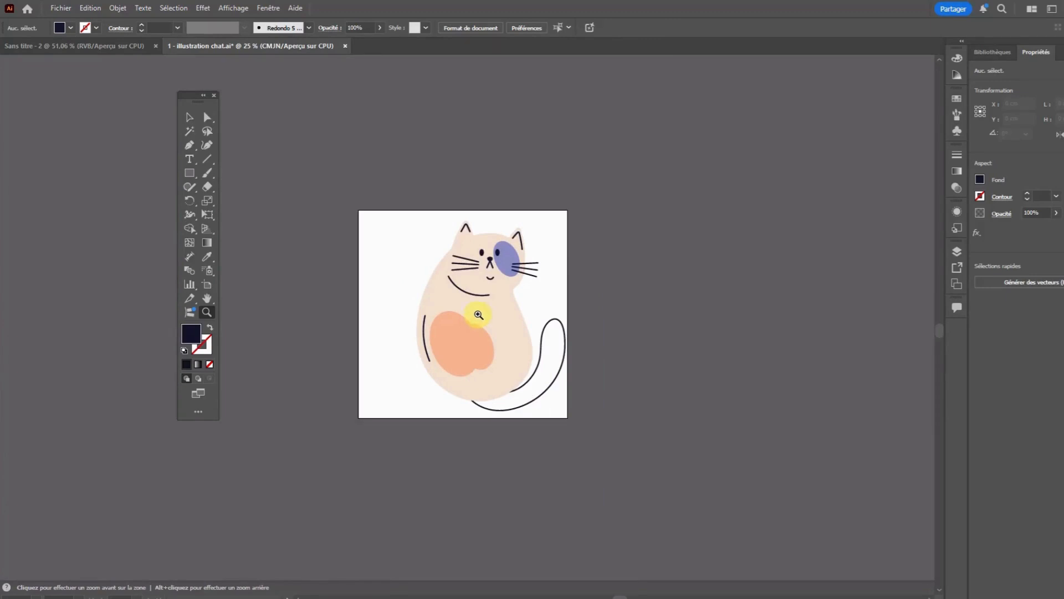
{"action": "scroll", "coordinate": [480, 304], "scroll_direction": "up", "scroll_amount": 5}
{"action": "scroll", "coordinate": [482, 309], "scroll_direction": "down", "scroll_amount": 4}
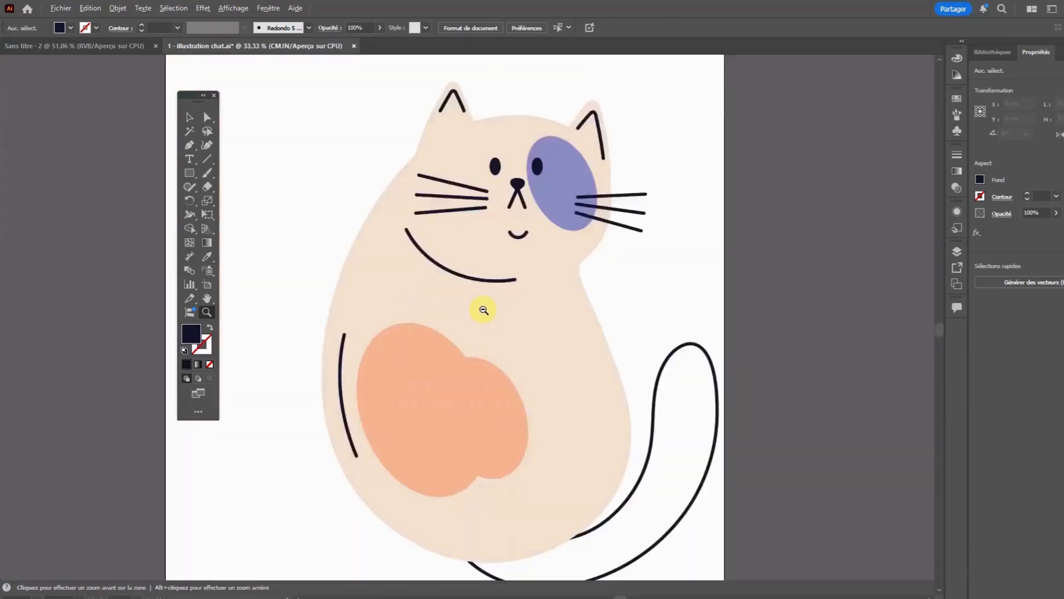
{"action": "scroll", "coordinate": [483, 310], "scroll_direction": "down", "scroll_amount": 5}
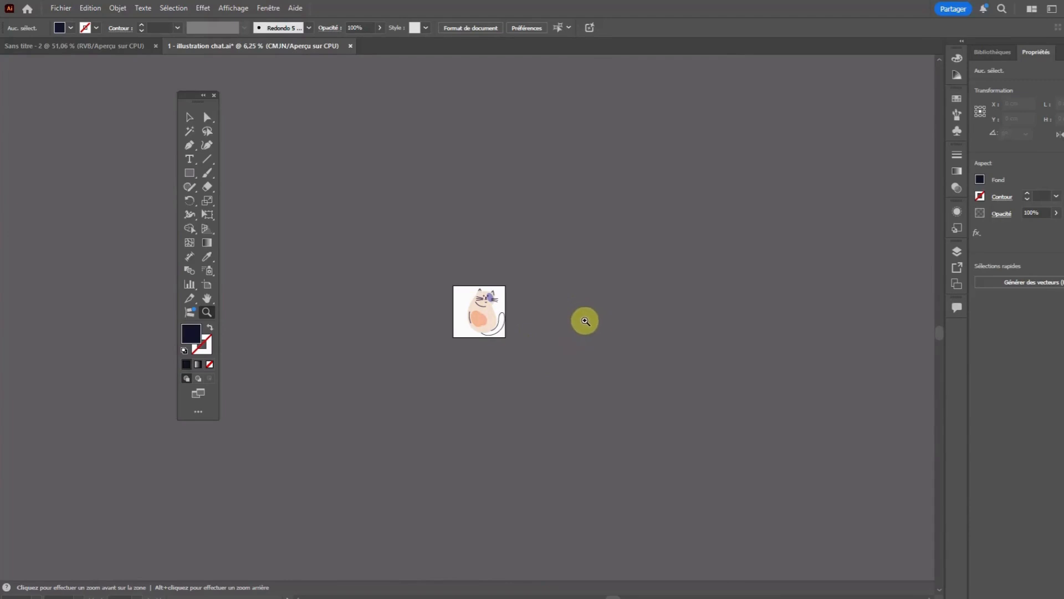
Zoom in and out around an empty point of the workspace beside the artboard, ending with the artboard very small.
{"action": "scroll", "coordinate": [584, 319], "scroll_direction": "up", "scroll_amount": 5}
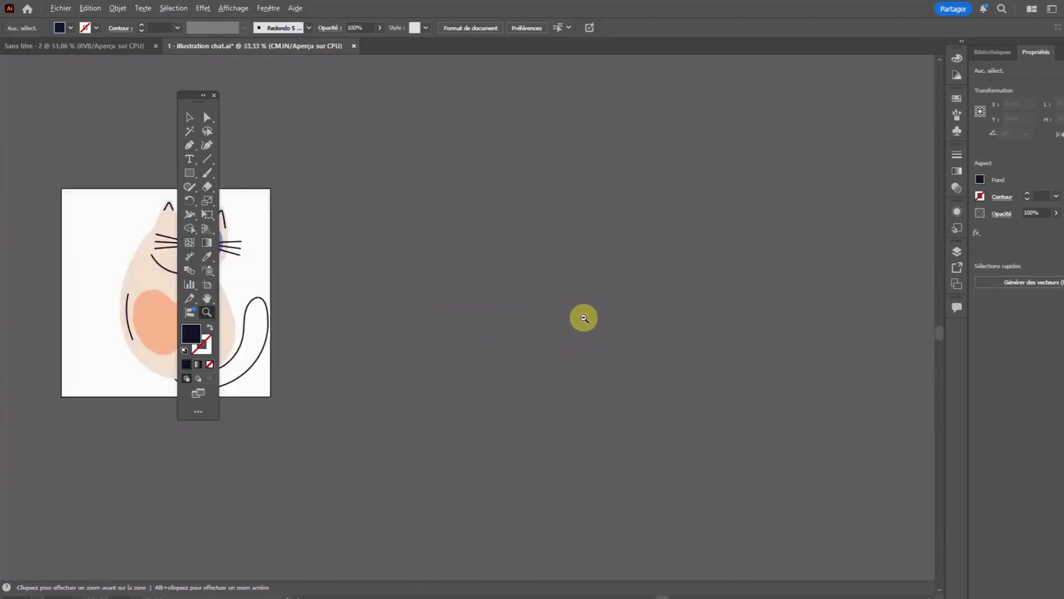
{"action": "scroll", "coordinate": [584, 318], "scroll_direction": "up", "scroll_amount": 1}
{"action": "scroll", "coordinate": [584, 319], "scroll_direction": "down", "scroll_amount": 3}
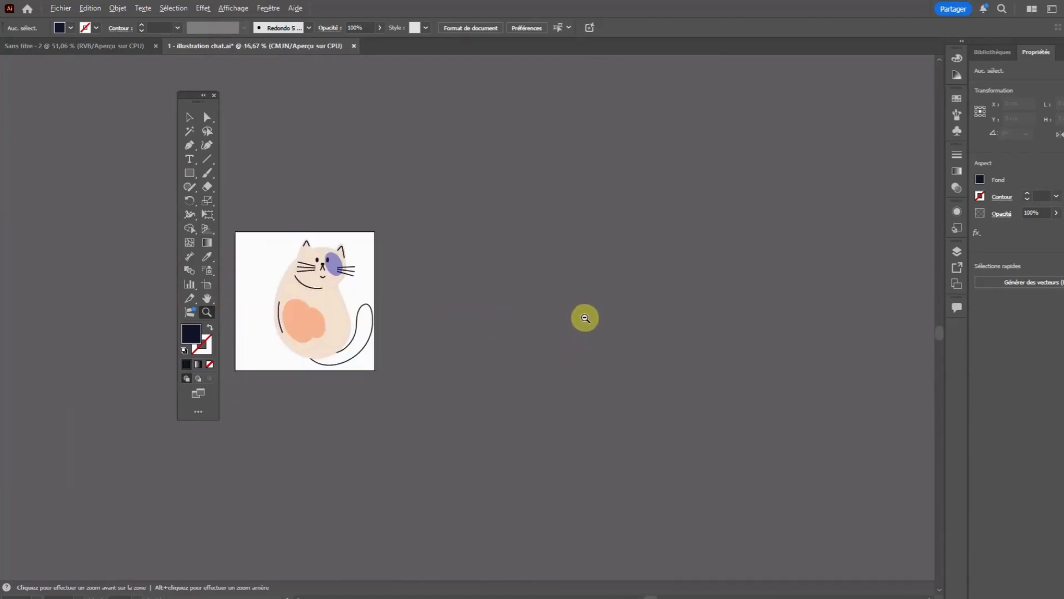
{"action": "scroll", "coordinate": [585, 318], "scroll_direction": "down", "scroll_amount": 4}
{"action": "scroll", "coordinate": [585, 318], "scroll_direction": "up", "scroll_amount": 3}
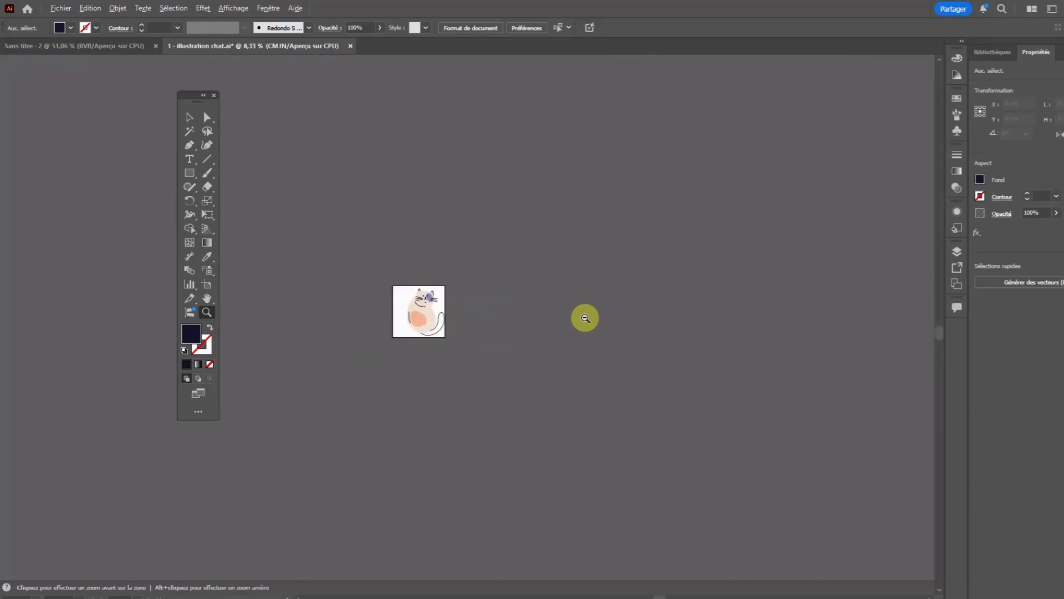
{"action": "scroll", "coordinate": [585, 318], "scroll_direction": "down", "scroll_amount": 1}
{"action": "scroll", "coordinate": [585, 318], "scroll_direction": "down", "scroll_amount": 1}
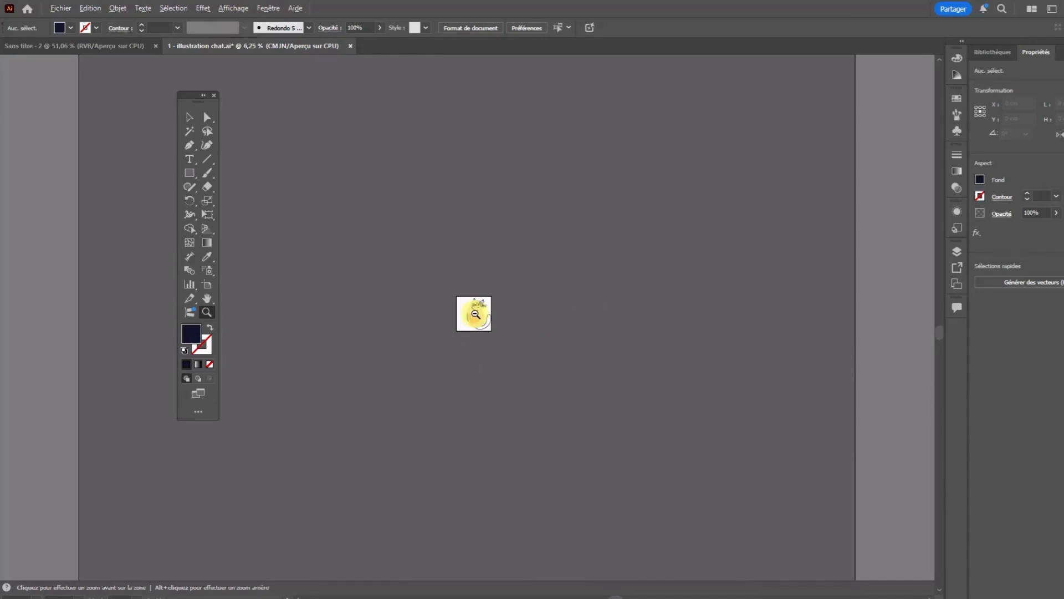
Magnify the notch of the cat's belly patch to 300%, and zoom back out.
{"action": "scroll", "coordinate": [475, 315], "scroll_direction": "up", "scroll_amount": 8}
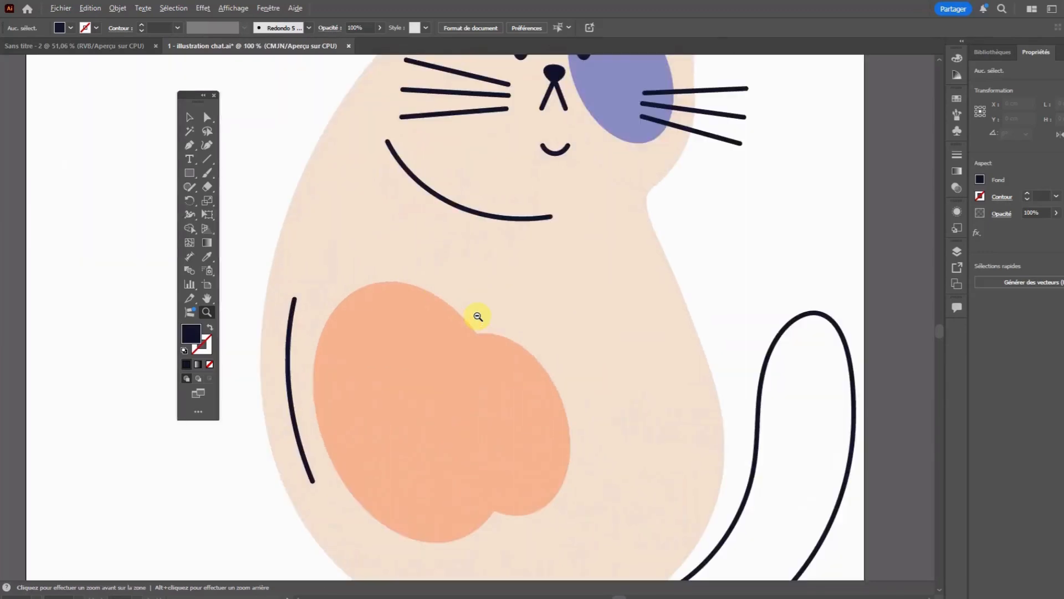
{"action": "scroll", "coordinate": [478, 316], "scroll_direction": "up", "scroll_amount": 5}
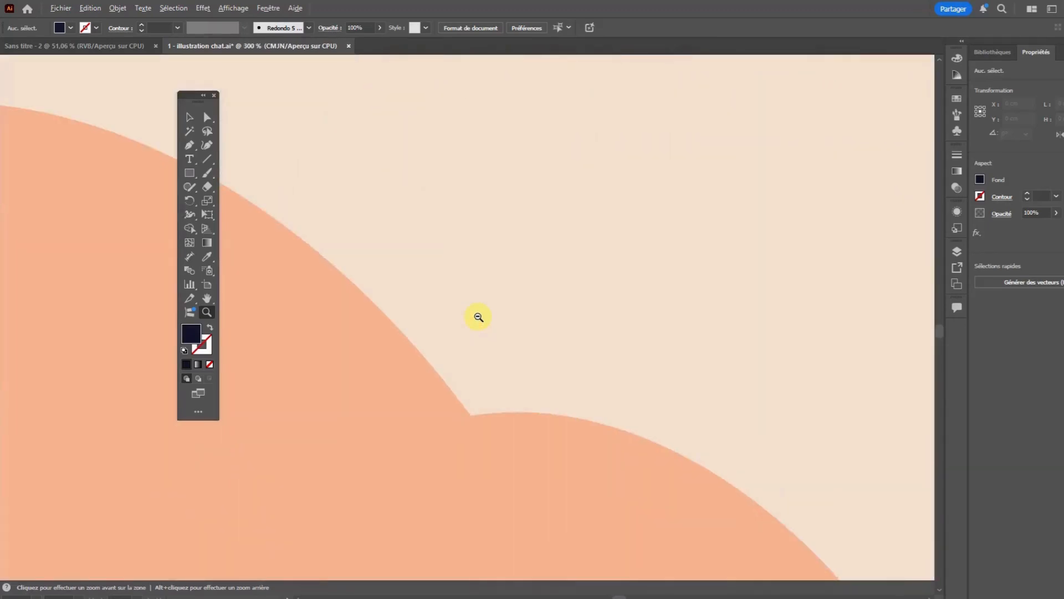
{"action": "scroll", "coordinate": [479, 316], "scroll_direction": "down", "scroll_amount": 5}
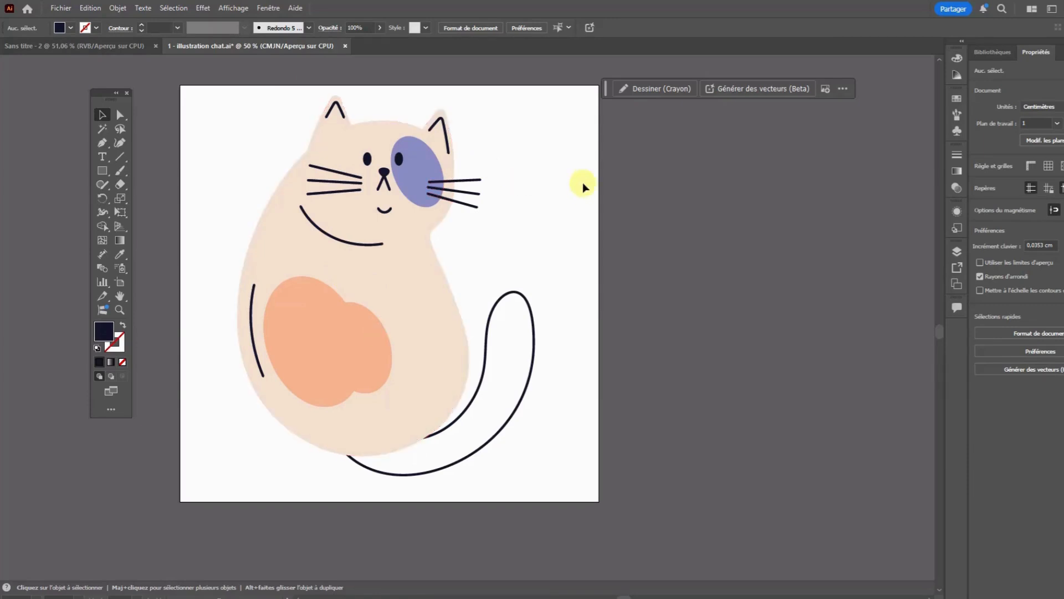
Open the document setup and go from there to editing the artboards.
{"action": "left_click", "coordinate": [58, 7]}
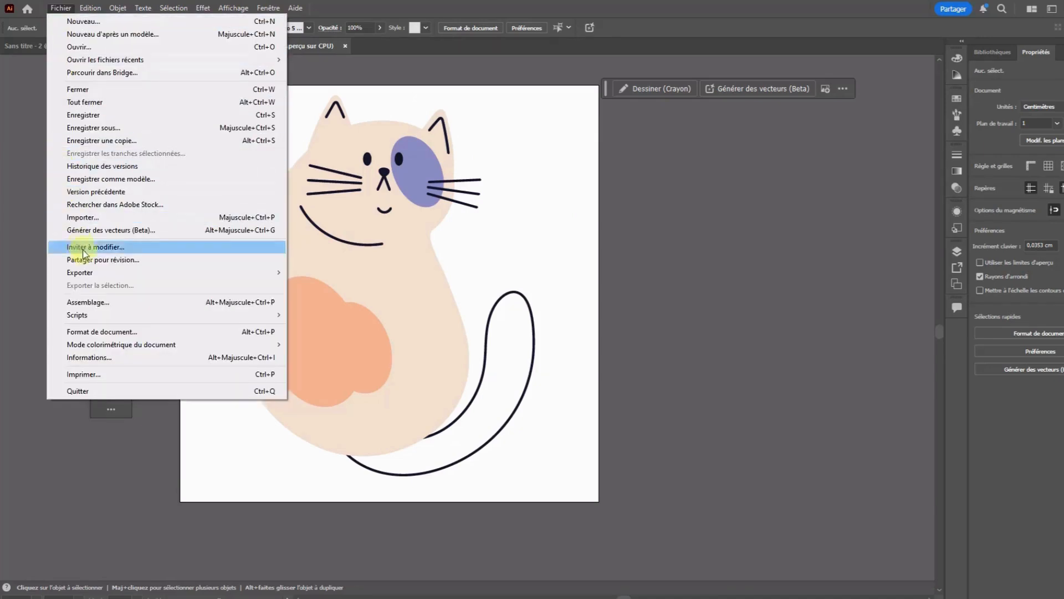
{"action": "left_click", "coordinate": [119, 331]}
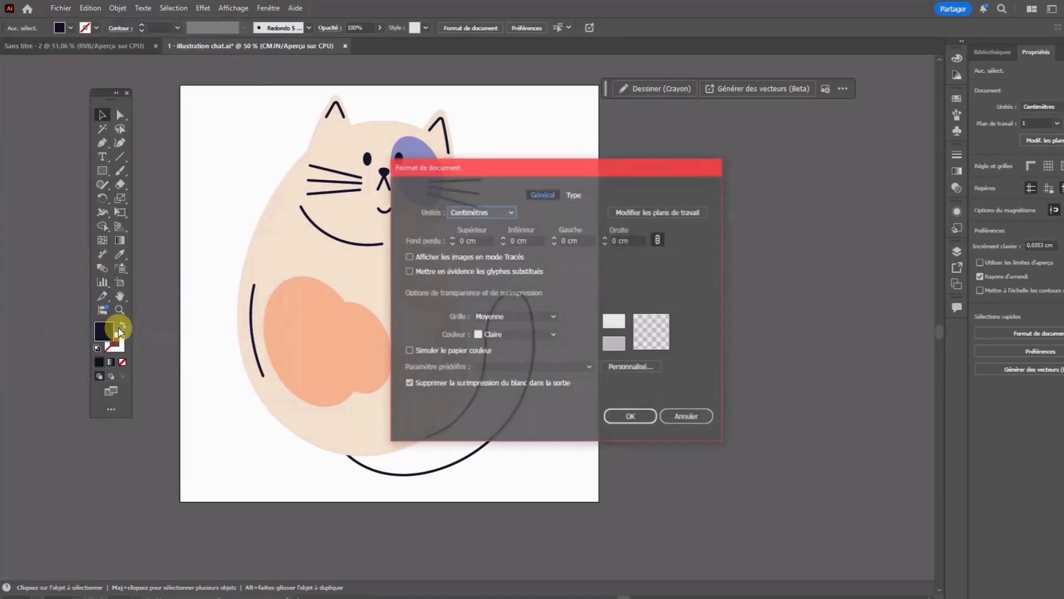
{"action": "left_click", "coordinate": [669, 211]}
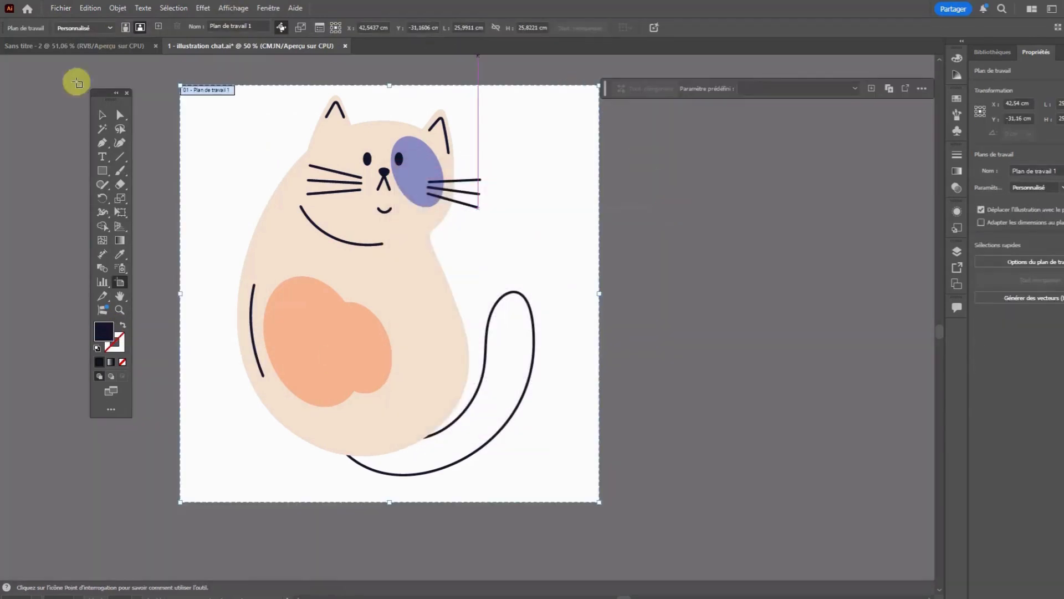
{"action": "scroll", "coordinate": [55, 277], "scroll_direction": "up", "scroll_amount": 1}
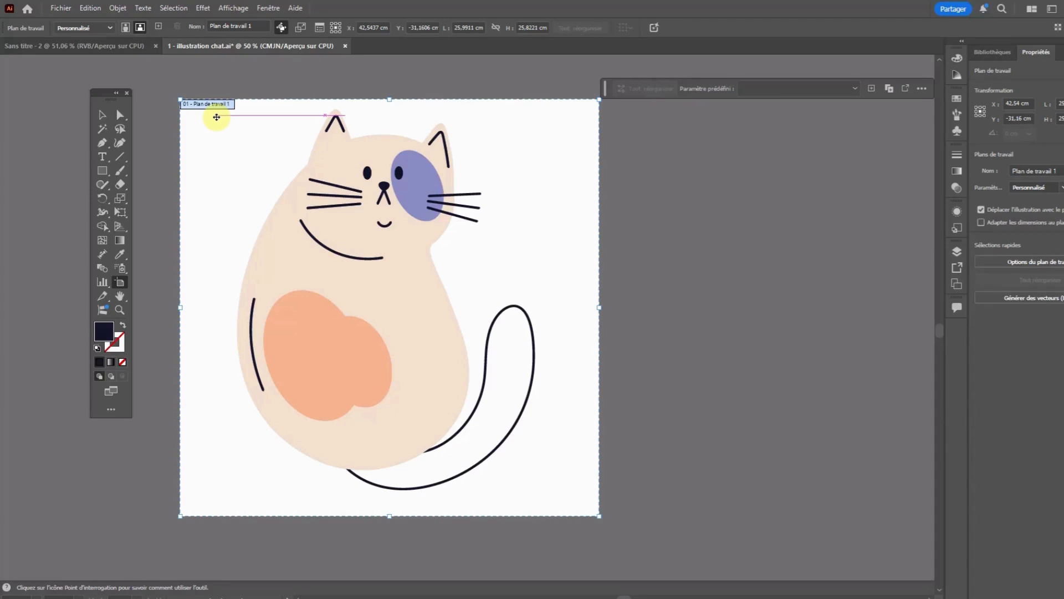
Copy the artboard Plan de travail 1 together with its cat and paste the duplicate beside the original.
{"action": "right_click", "coordinate": [205, 108]}
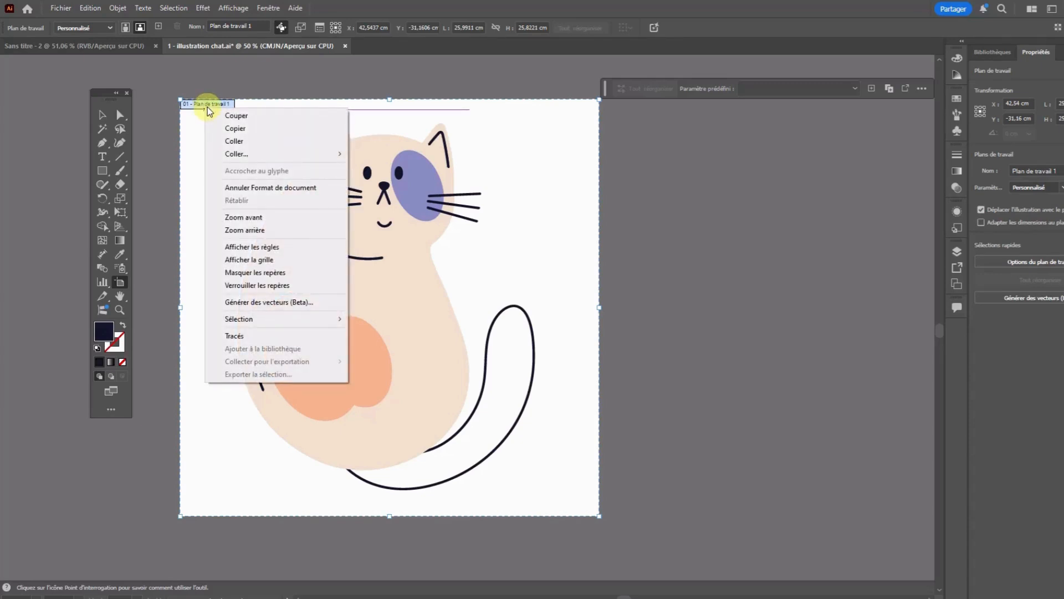
{"action": "left_click", "coordinate": [232, 131]}
{"action": "right_click", "coordinate": [162, 155]}
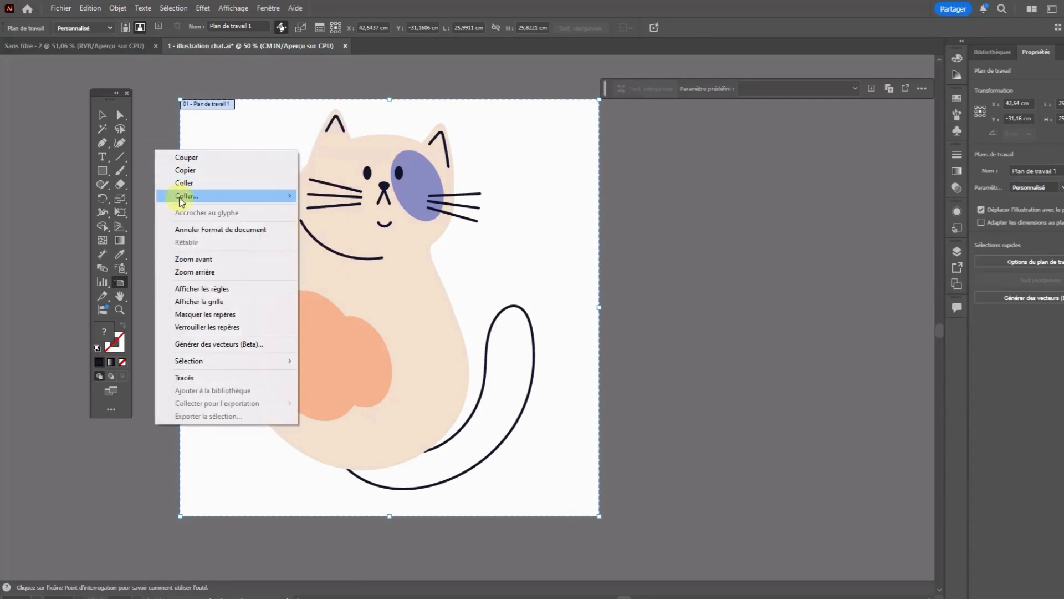
{"action": "mouse_move", "coordinate": [181, 200]}
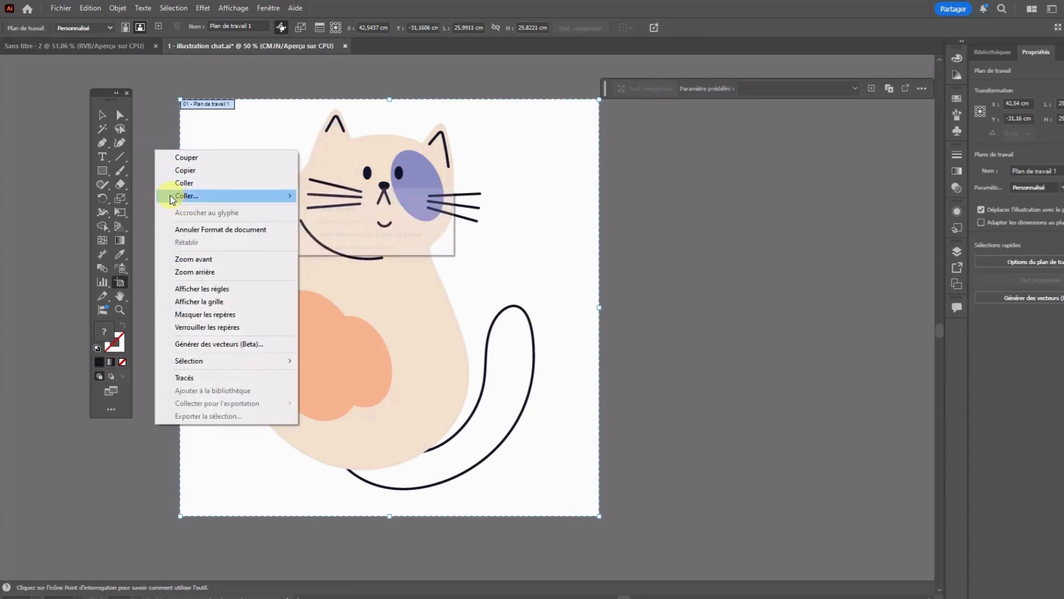
{"action": "left_click", "coordinate": [177, 185]}
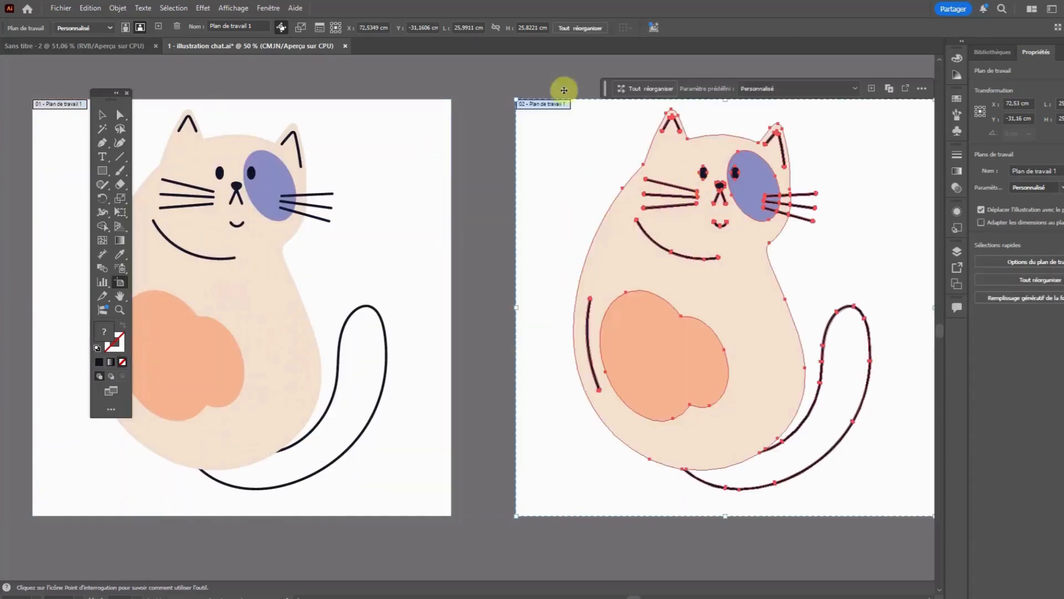
Leave artboard editing with the Selection tool, deselect the pasted cat, and briefly select the original cat.
{"action": "left_click", "coordinate": [98, 115]}
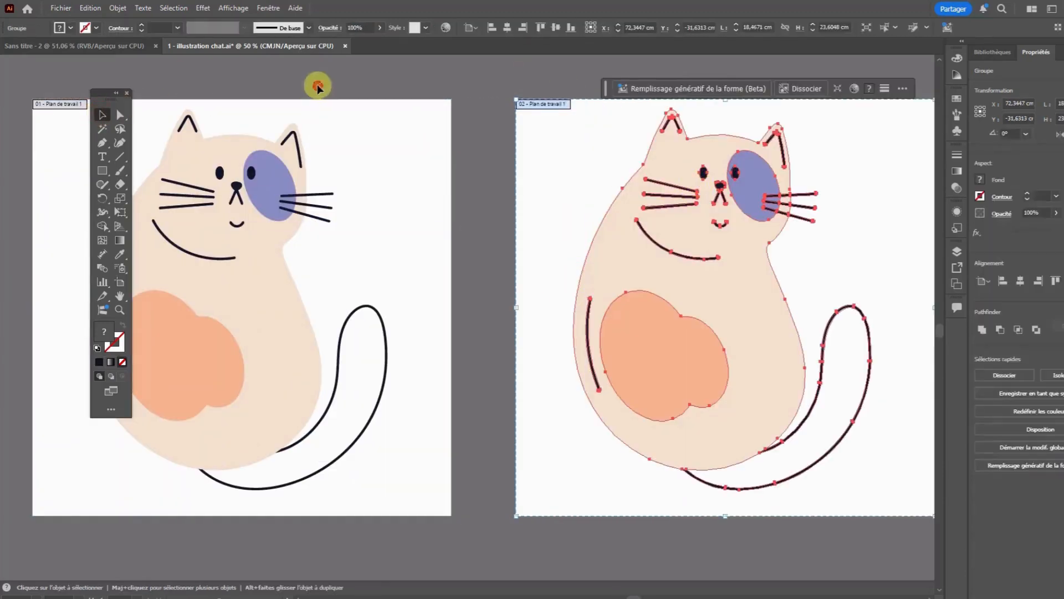
{"action": "left_click", "coordinate": [316, 83]}
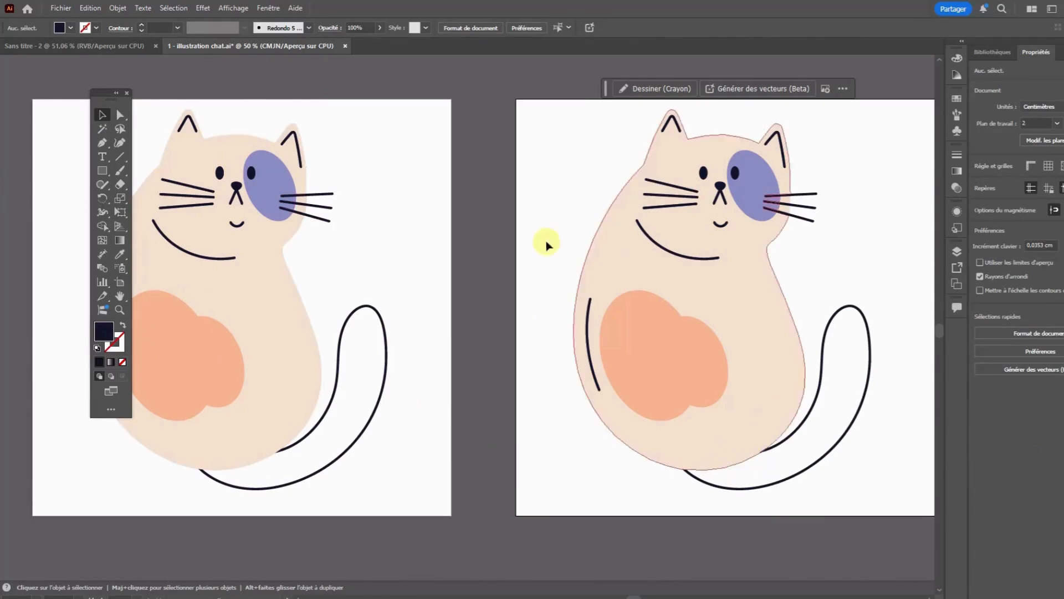
{"action": "left_click", "coordinate": [269, 175]}
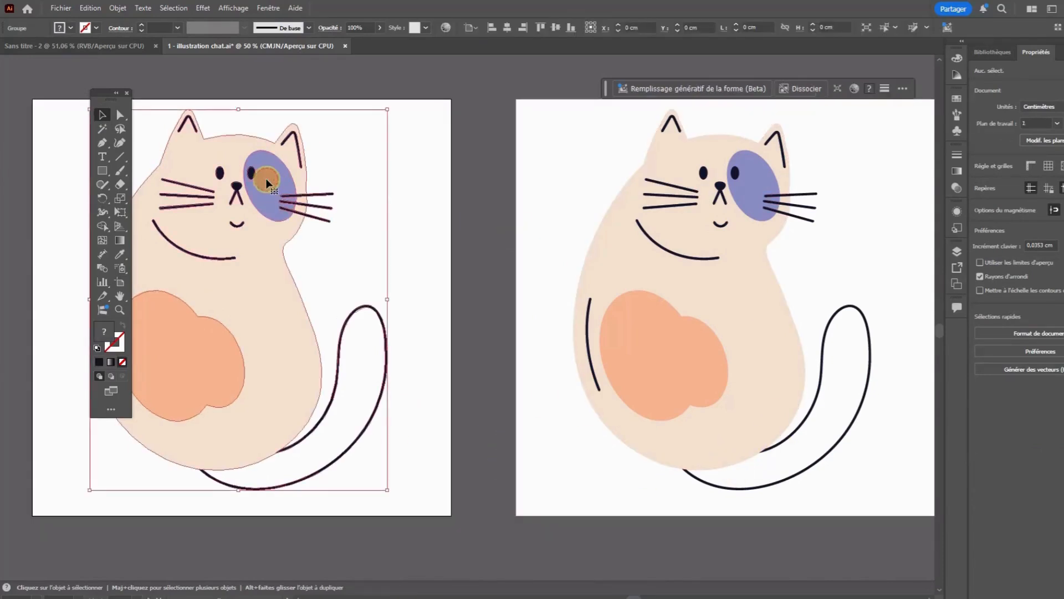
{"action": "left_click", "coordinate": [455, 182]}
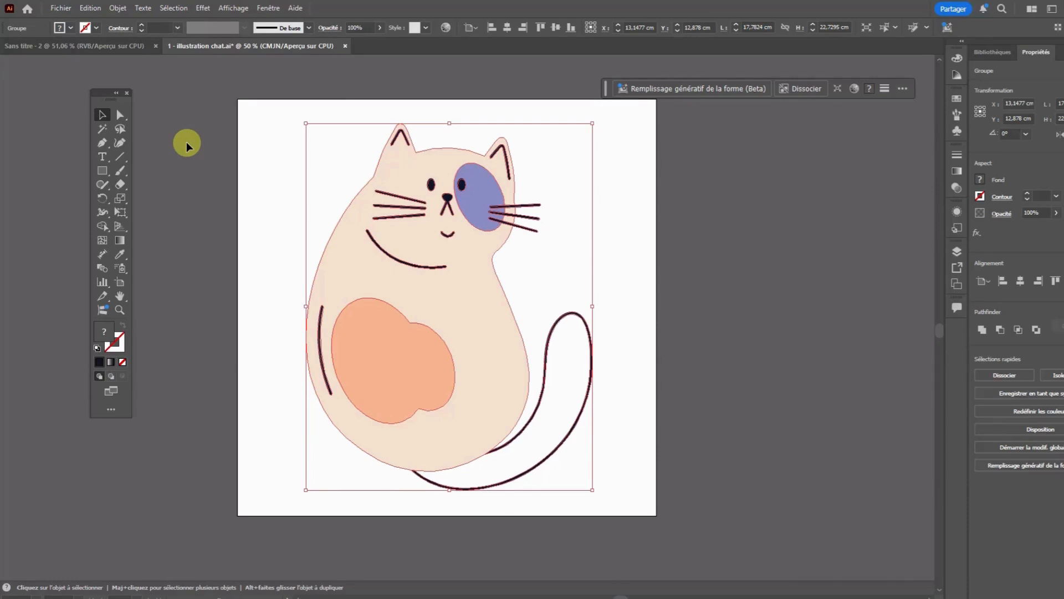
Select the whole cat group and fill it with a saturated orange using the color picker.
{"action": "left_click", "coordinate": [274, 143]}
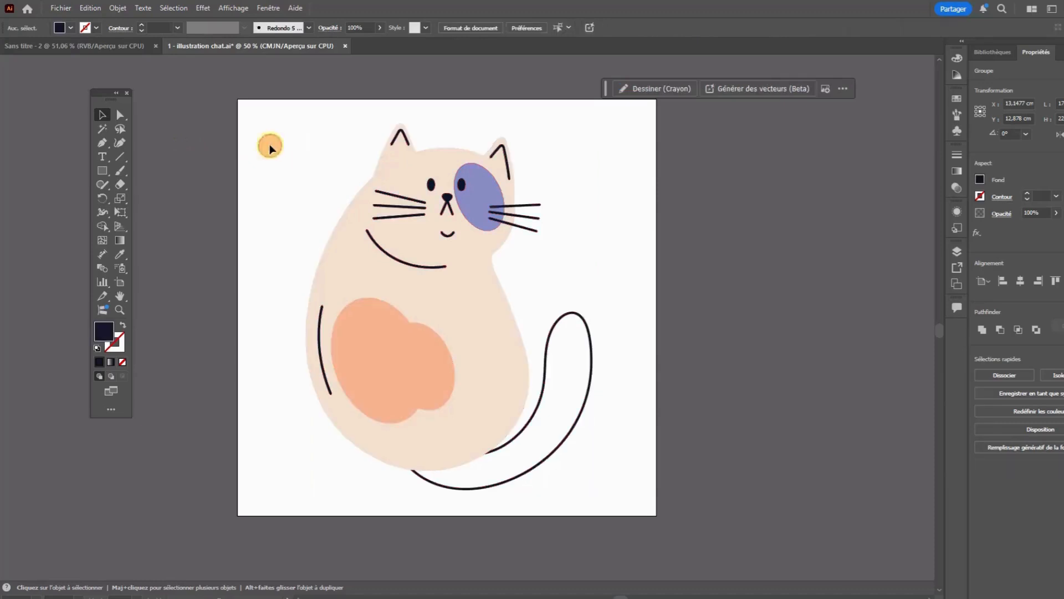
{"action": "left_click", "coordinate": [429, 181]}
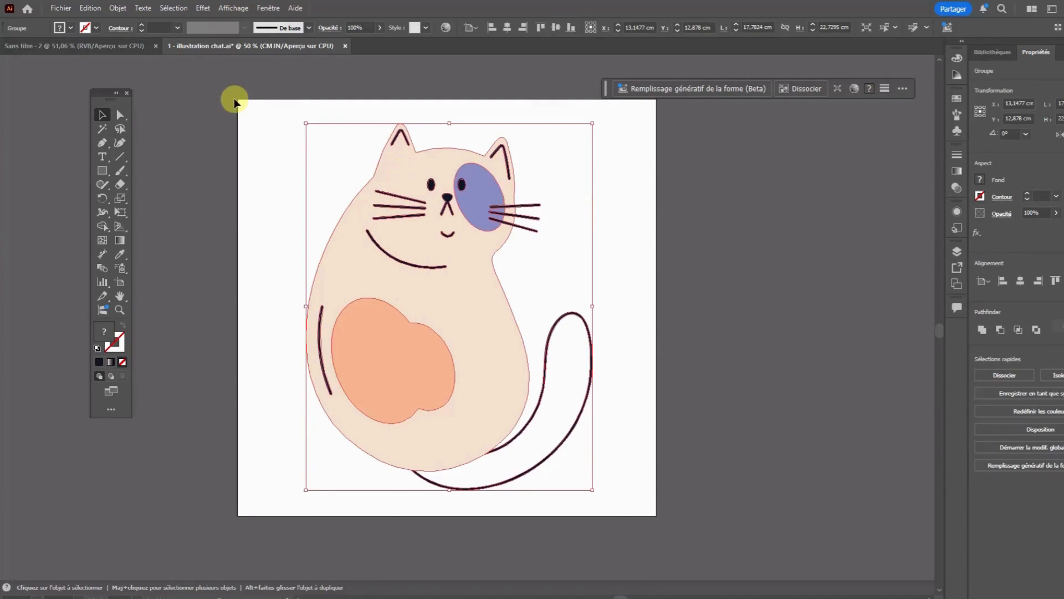
{"action": "double_click", "coordinate": [102, 342]}
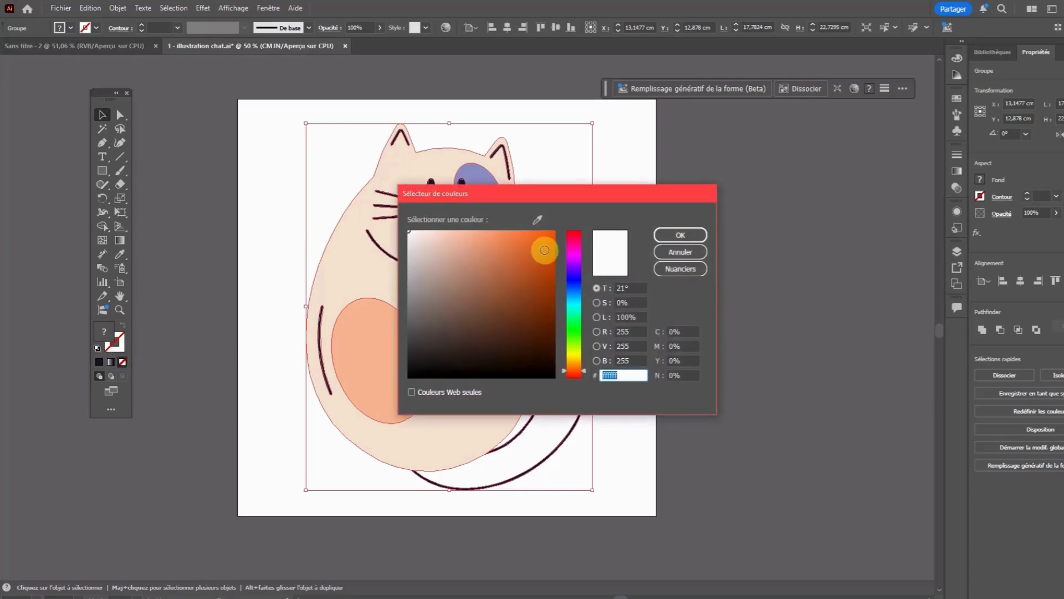
{"action": "left_click", "coordinate": [544, 250]}
{"action": "left_click", "coordinate": [684, 235]}
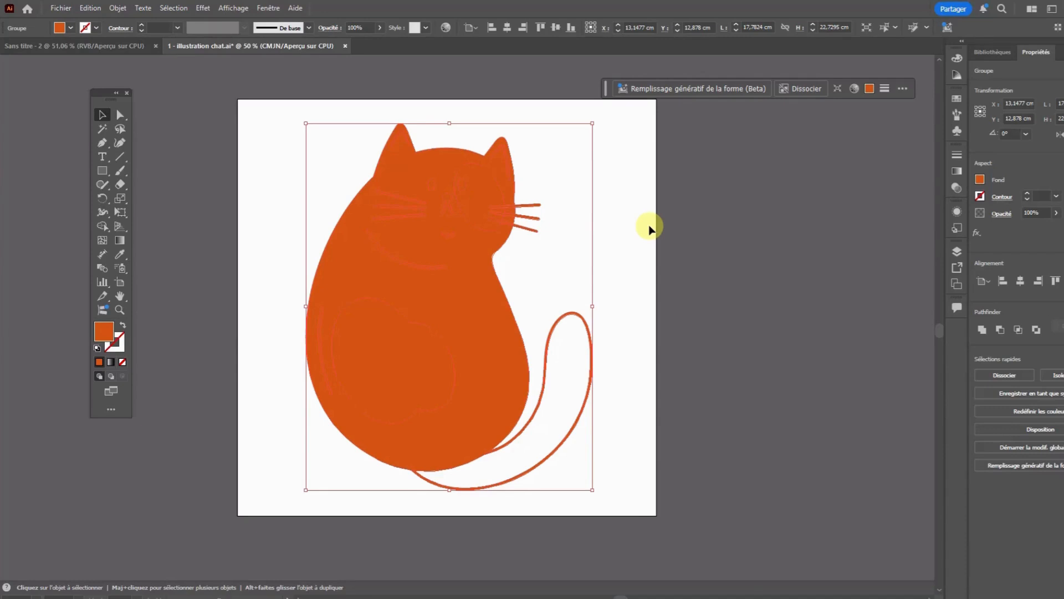
Undo the orange fill on the cat group and deselect the cat.
{"action": "key", "text": "a"}
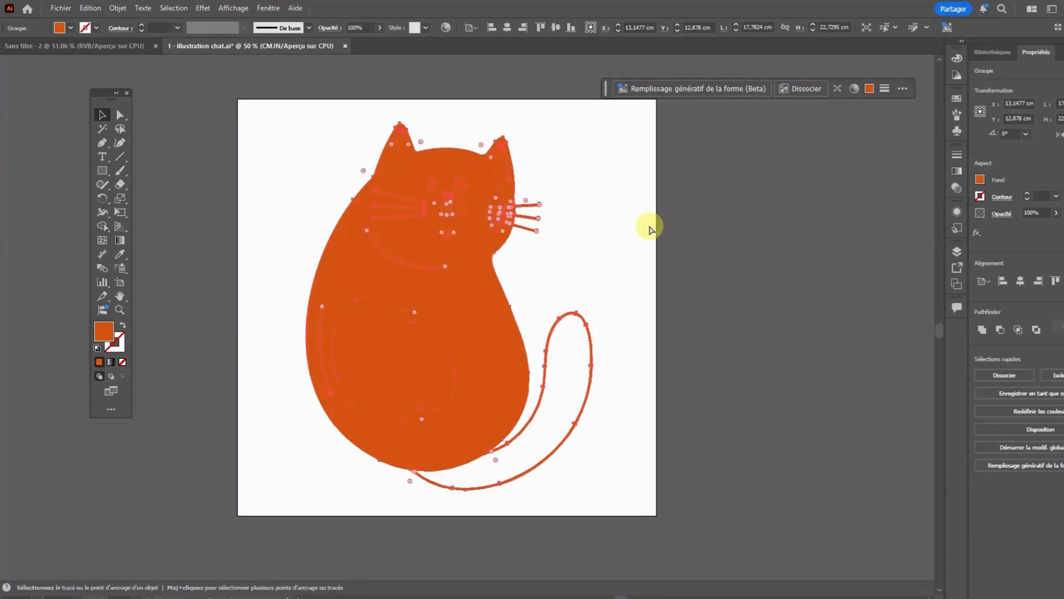
{"action": "key", "text": "ctrl+z"}
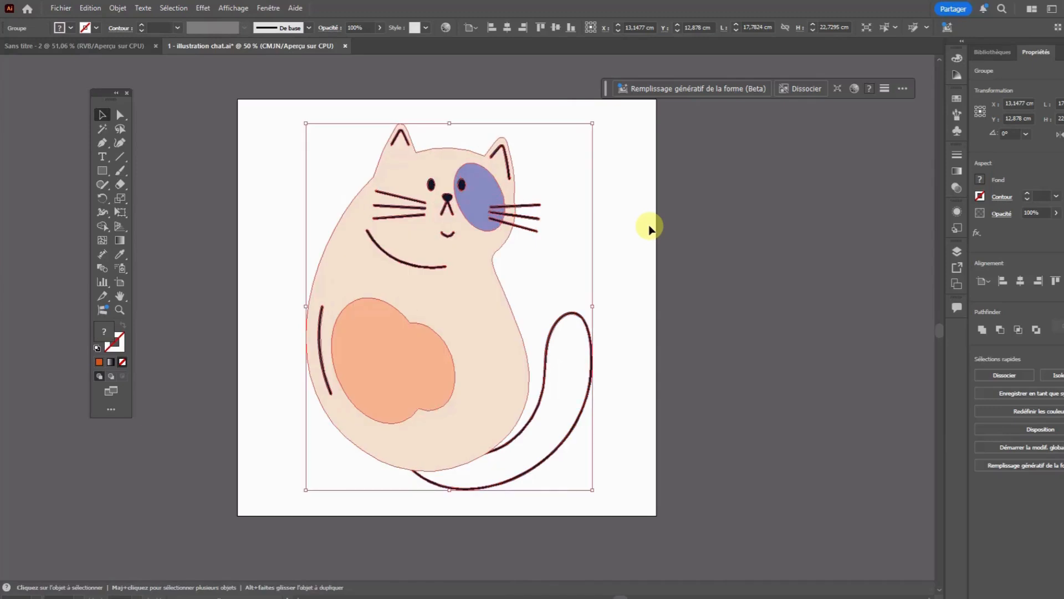
{"action": "left_click", "coordinate": [632, 208]}
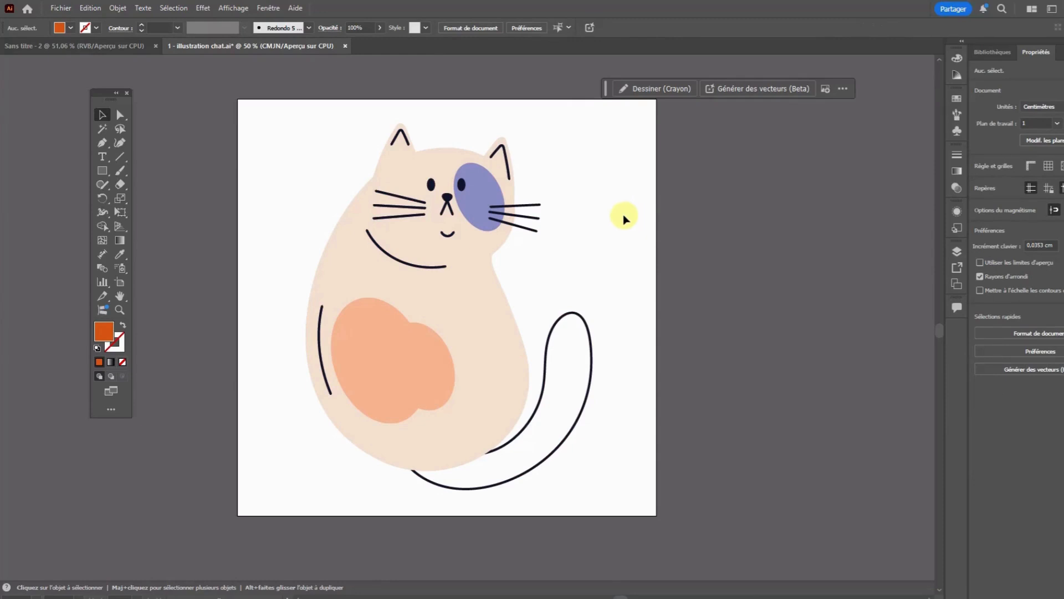
Select the whole cat group and fill it with the last used solid orange, da5713.
{"action": "left_click", "coordinate": [390, 212]}
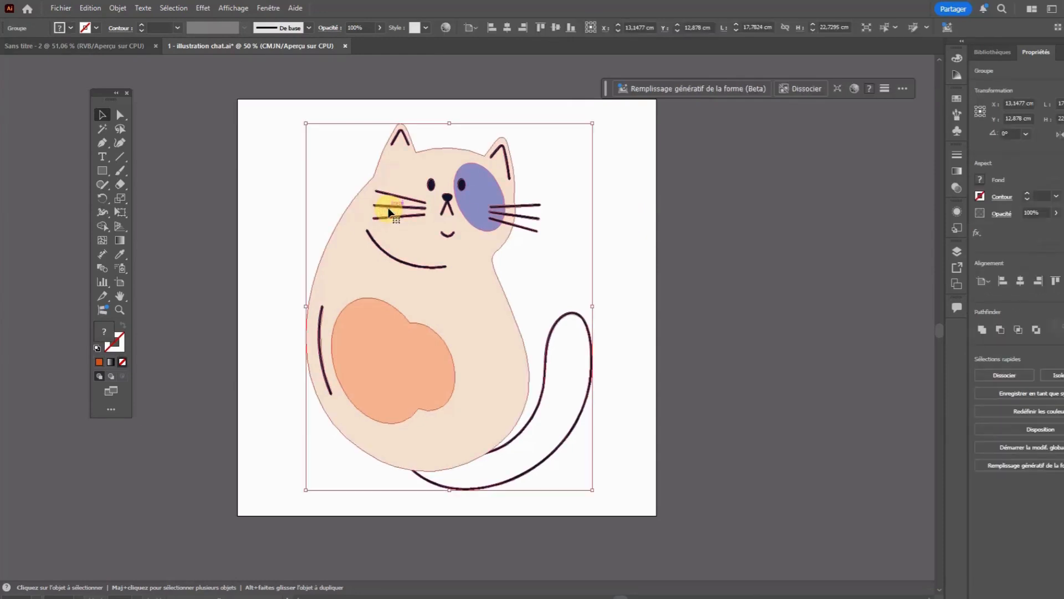
{"action": "left_click", "coordinate": [91, 11]}
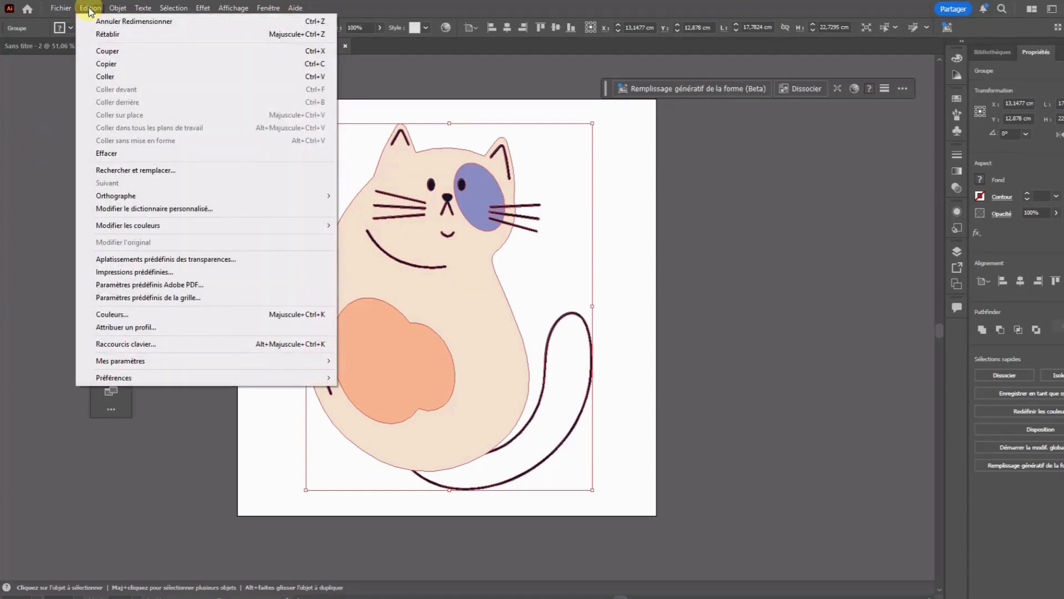
{"action": "left_click", "coordinate": [763, 189]}
{"action": "left_click", "coordinate": [384, 233]}
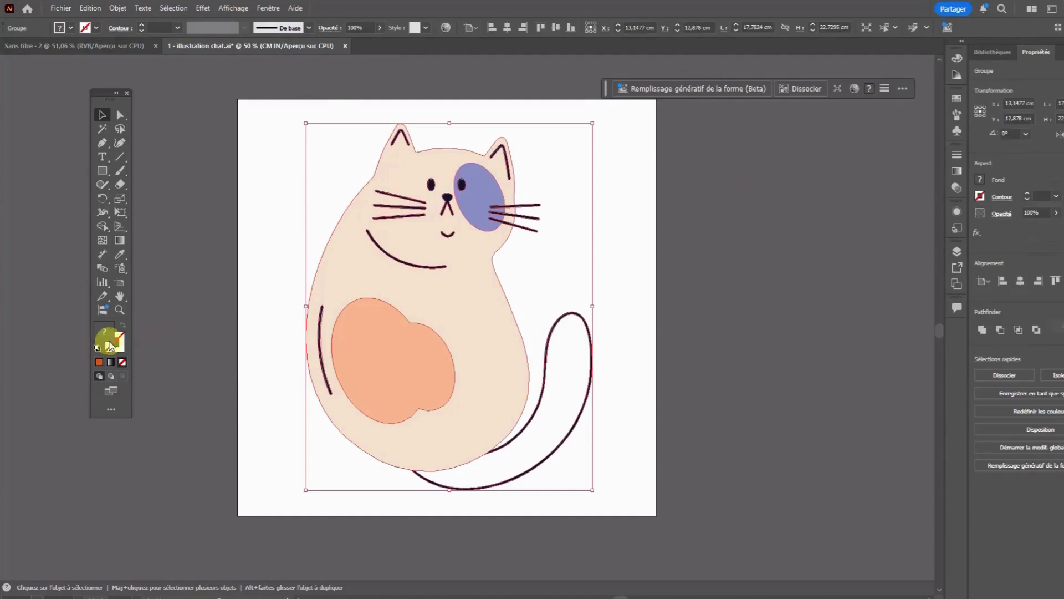
{"action": "left_click", "coordinate": [100, 361]}
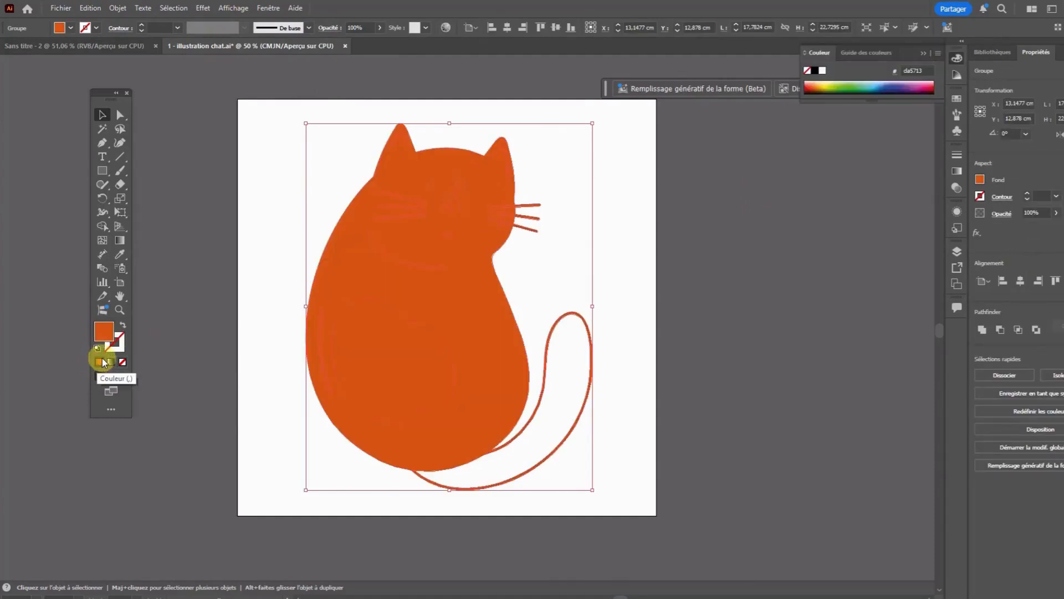
Undo the solid orange fill just applied to the cat group.
{"action": "left_click", "coordinate": [91, 7]}
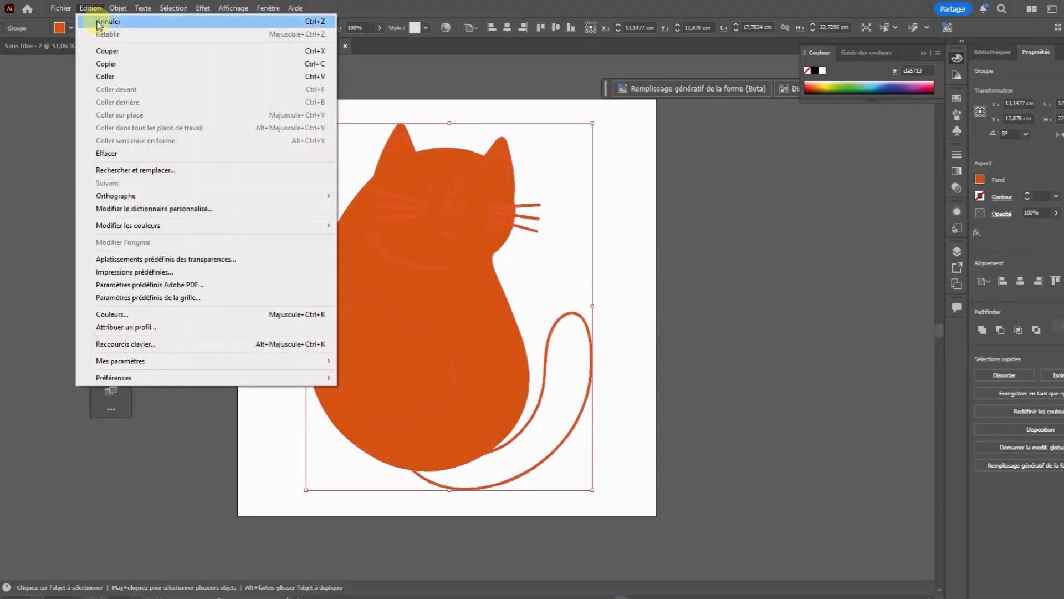
{"action": "mouse_move", "coordinate": [296, 8]}
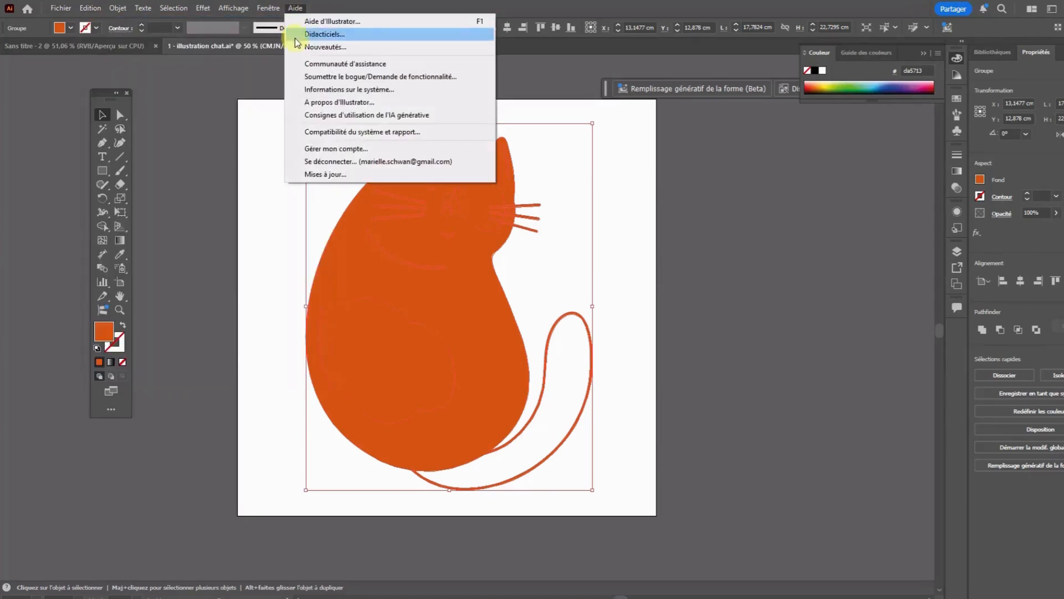
{"action": "mouse_move", "coordinate": [92, 9]}
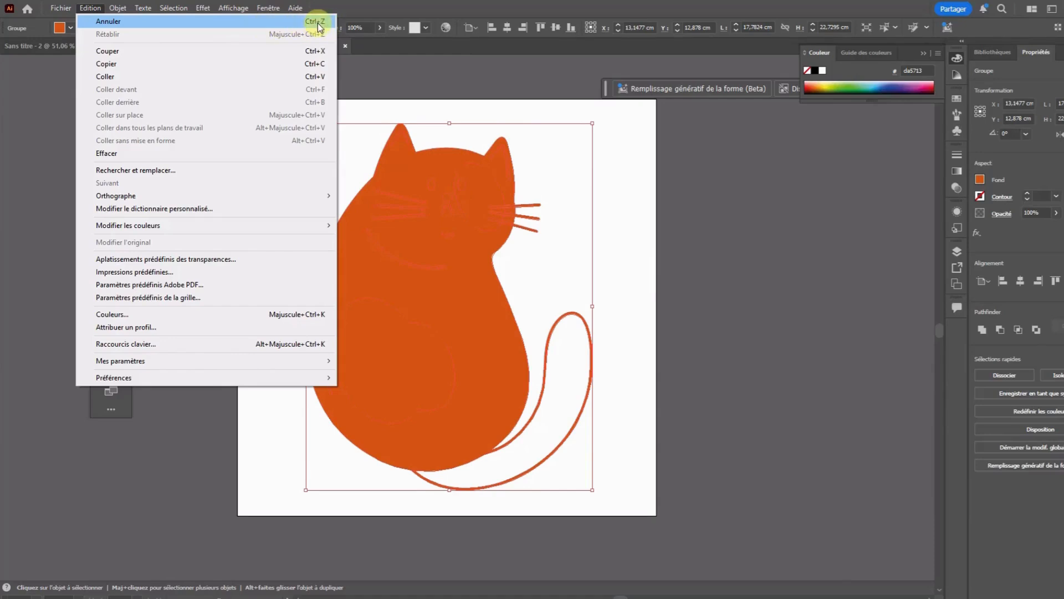
{"action": "left_click", "coordinate": [111, 26]}
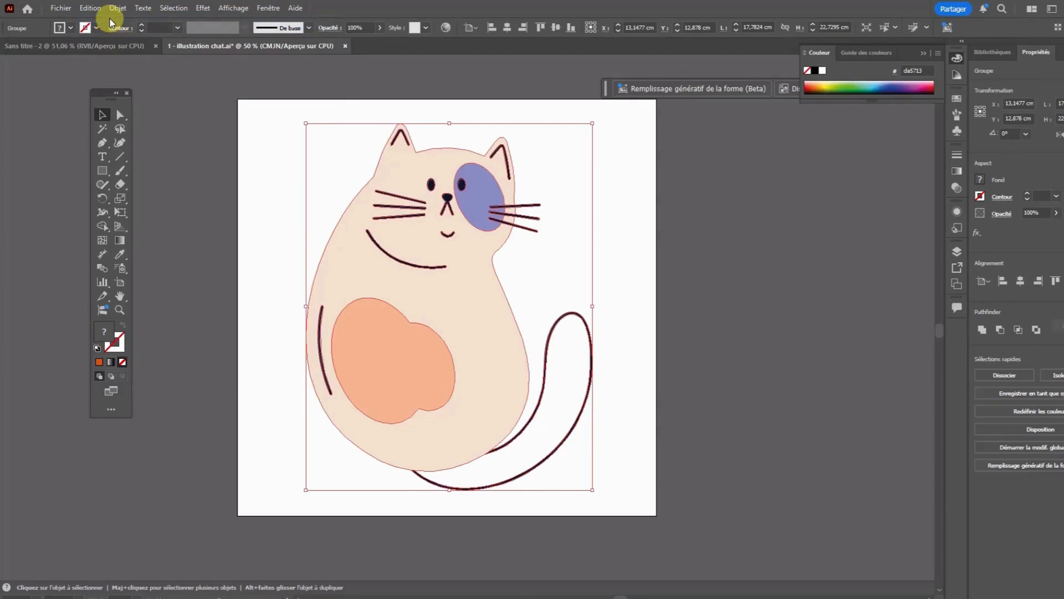
Show the History panel and place it beside the artboard, clear of the cat.
{"action": "left_click", "coordinate": [267, 8]}
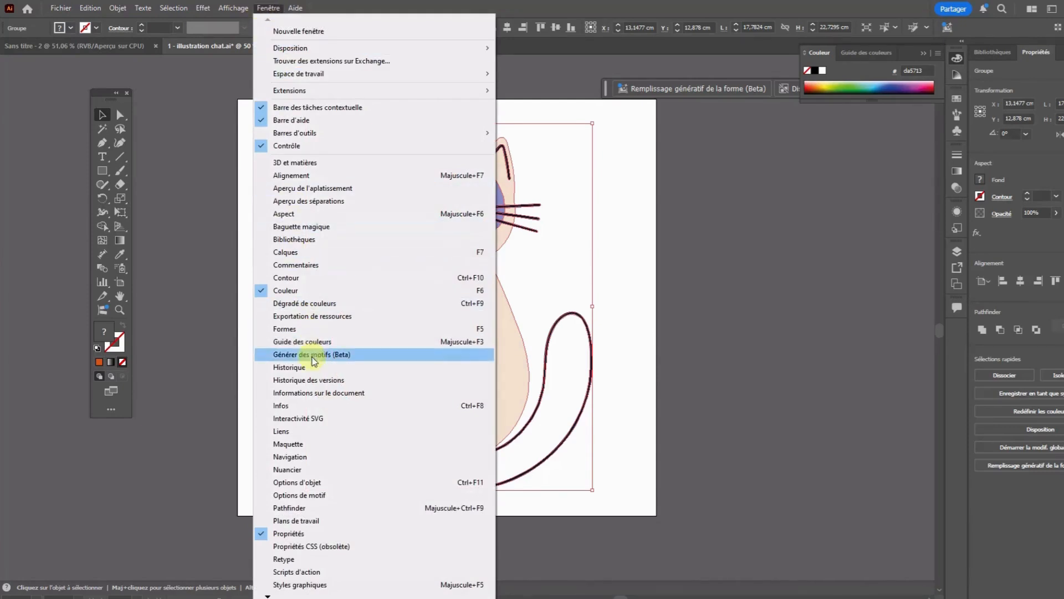
{"action": "left_click", "coordinate": [298, 367]}
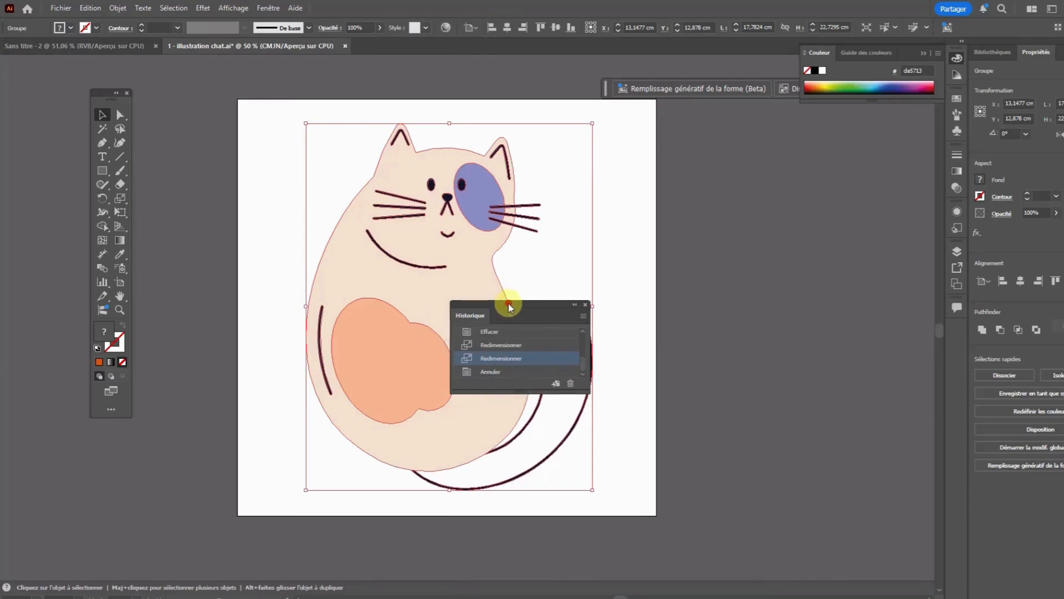
{"action": "left_click_drag", "start_coordinate": [510, 305], "coordinate": [742, 145]}
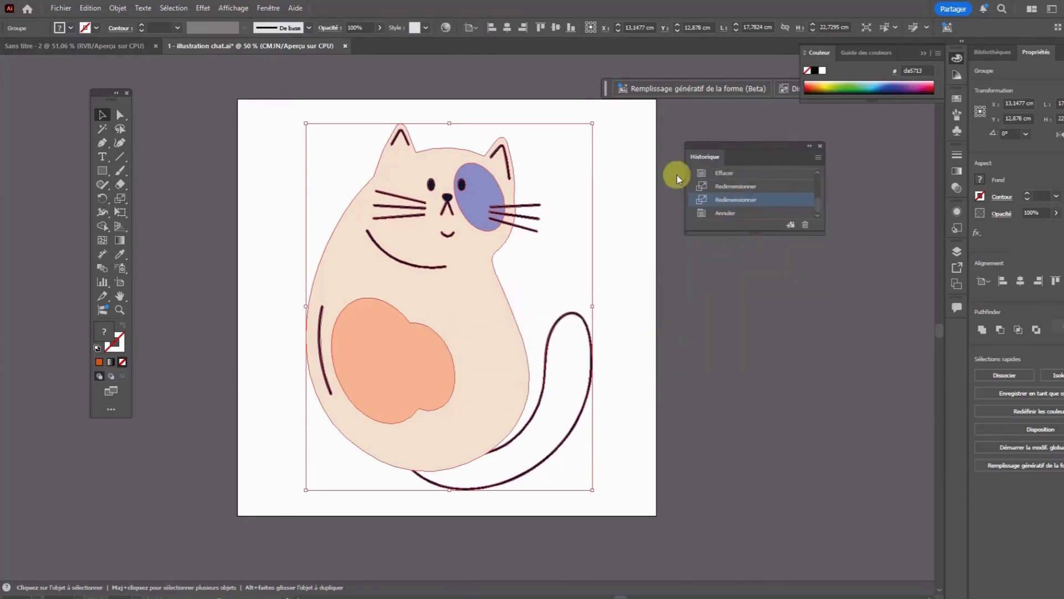
Move back and forth through the fill and resize states in the history, return to the latest state, and make the History panel taller.
{"action": "left_click", "coordinate": [724, 214]}
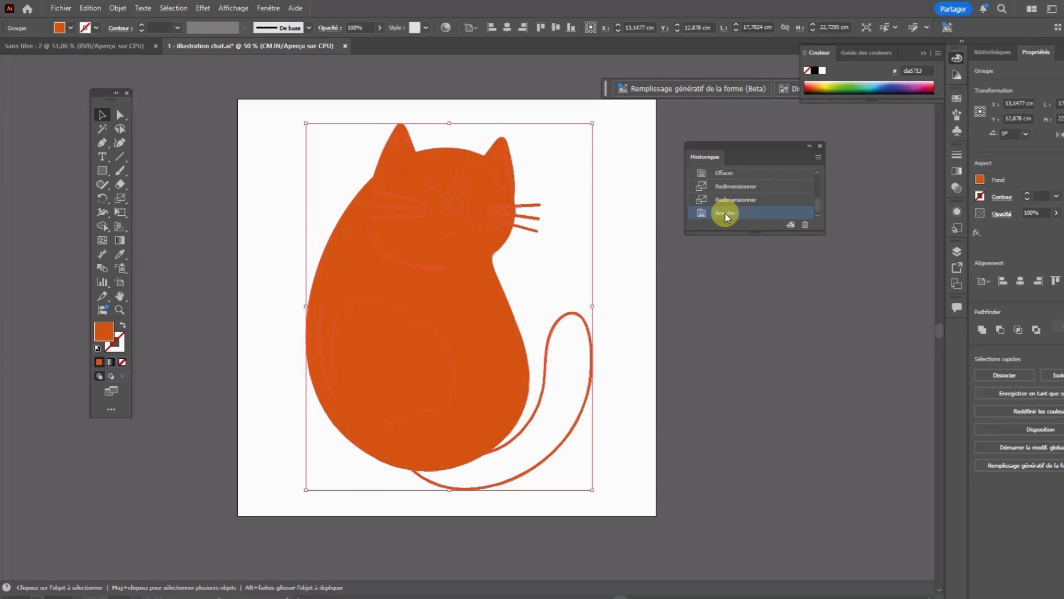
{"action": "left_click", "coordinate": [739, 201]}
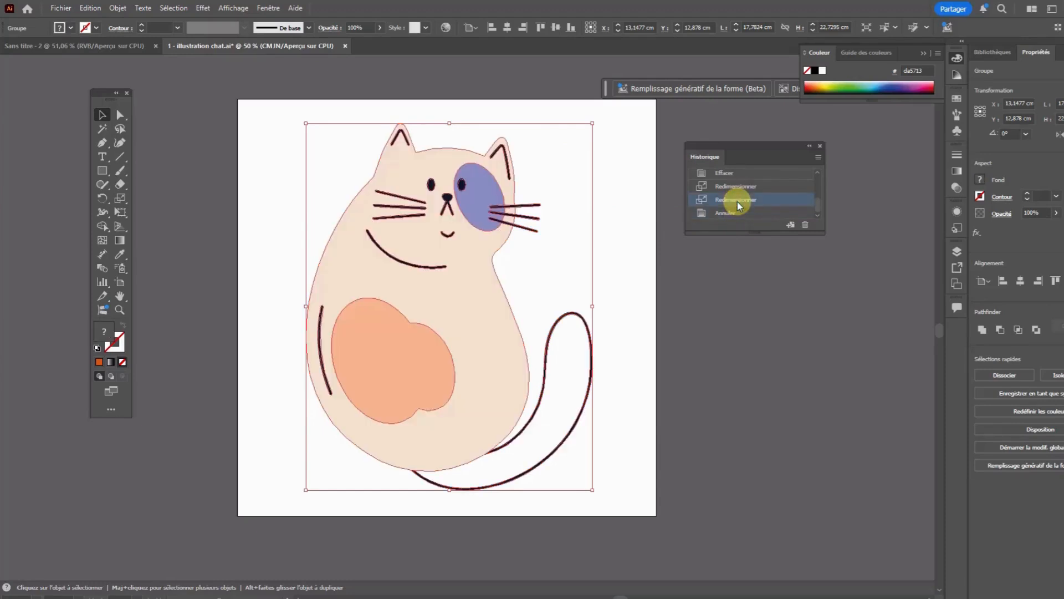
{"action": "left_click", "coordinate": [739, 187]}
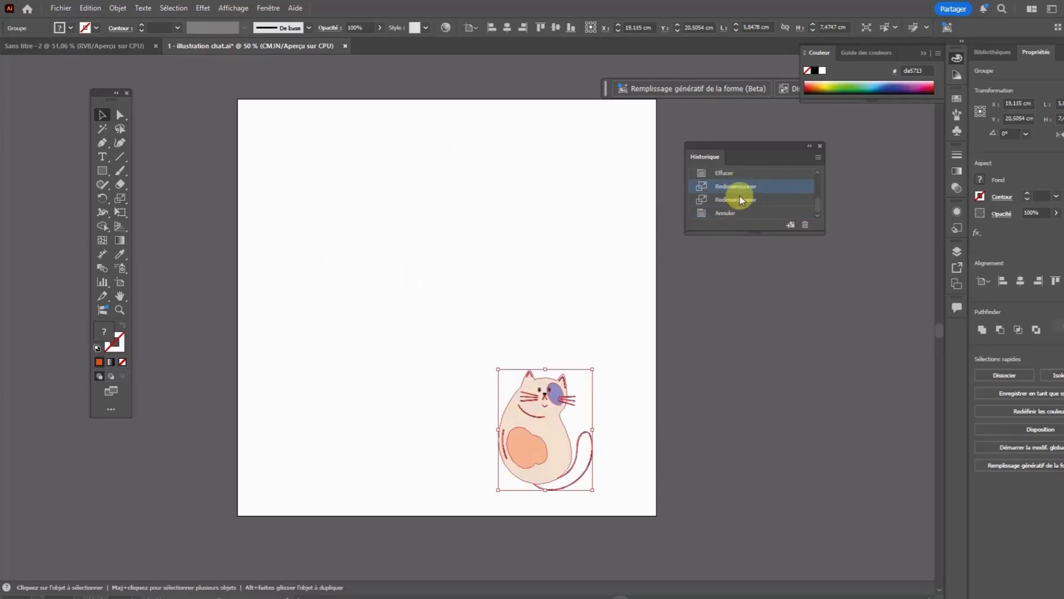
{"action": "left_click", "coordinate": [738, 199]}
{"action": "left_click", "coordinate": [732, 214]}
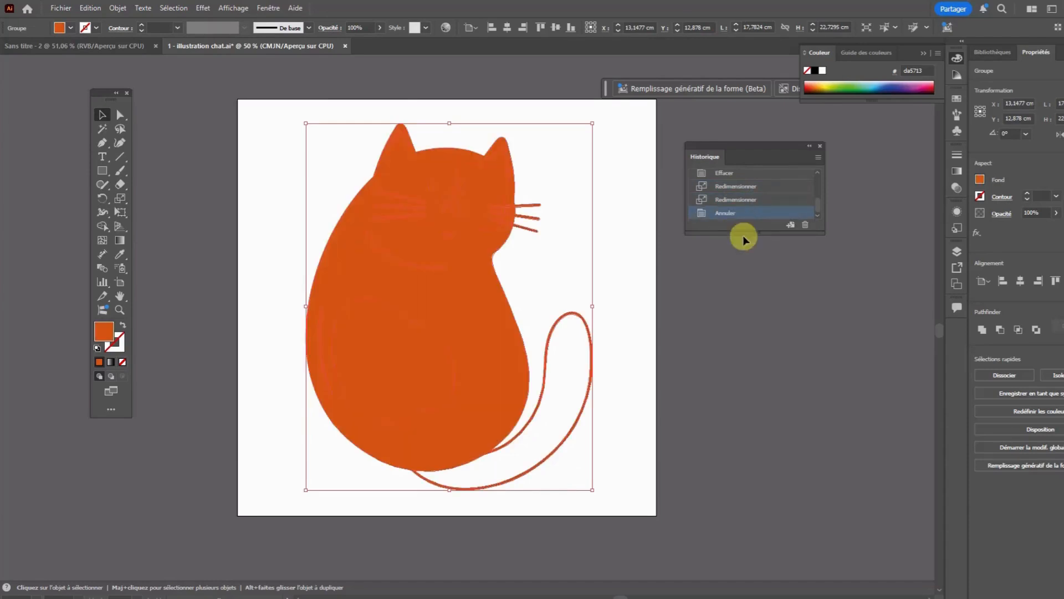
{"action": "left_click_drag", "start_coordinate": [744, 233], "coordinate": [749, 438]}
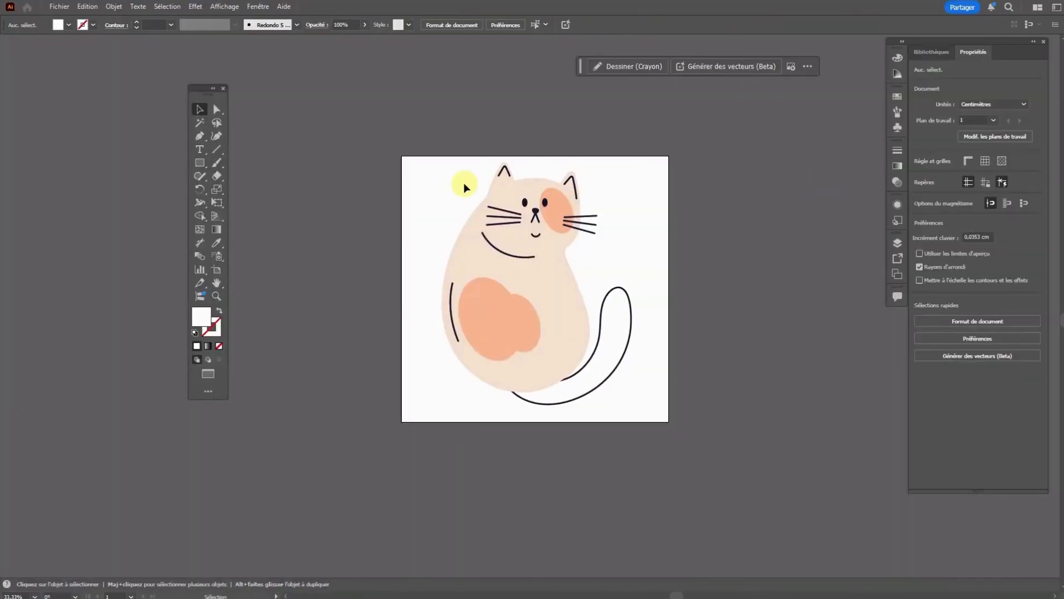
Select the cat group and stretch it without keeping its proportions from two opposite corners, to about 40.8 by 37.9 cm.
{"action": "left_click", "coordinate": [515, 209]}
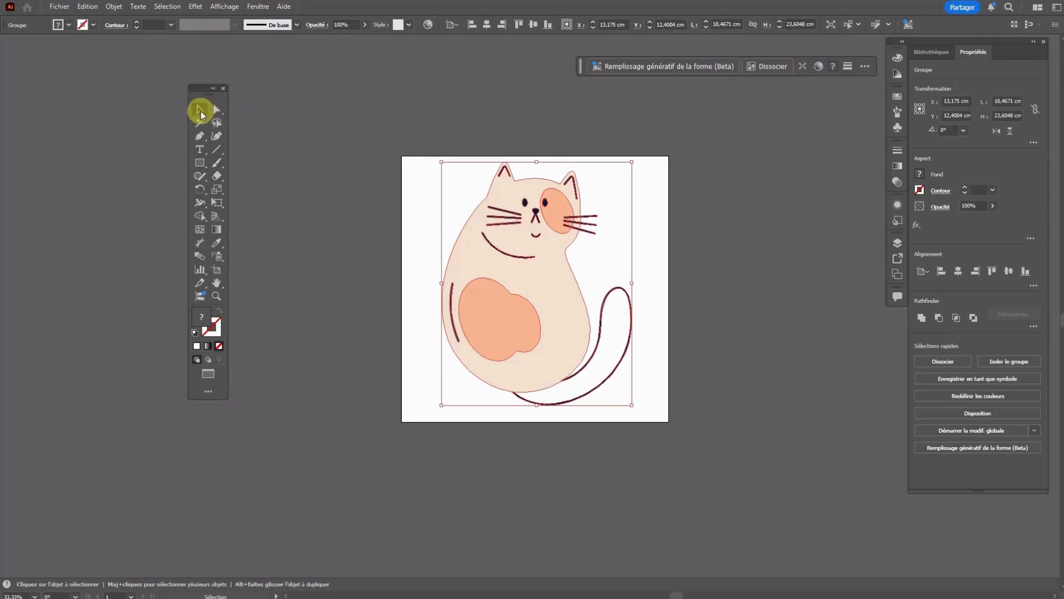
{"action": "left_click", "coordinate": [435, 160]}
{"action": "left_click", "coordinate": [511, 224]}
{"action": "left_click_drag", "start_coordinate": [443, 161], "coordinate": [302, 109]}
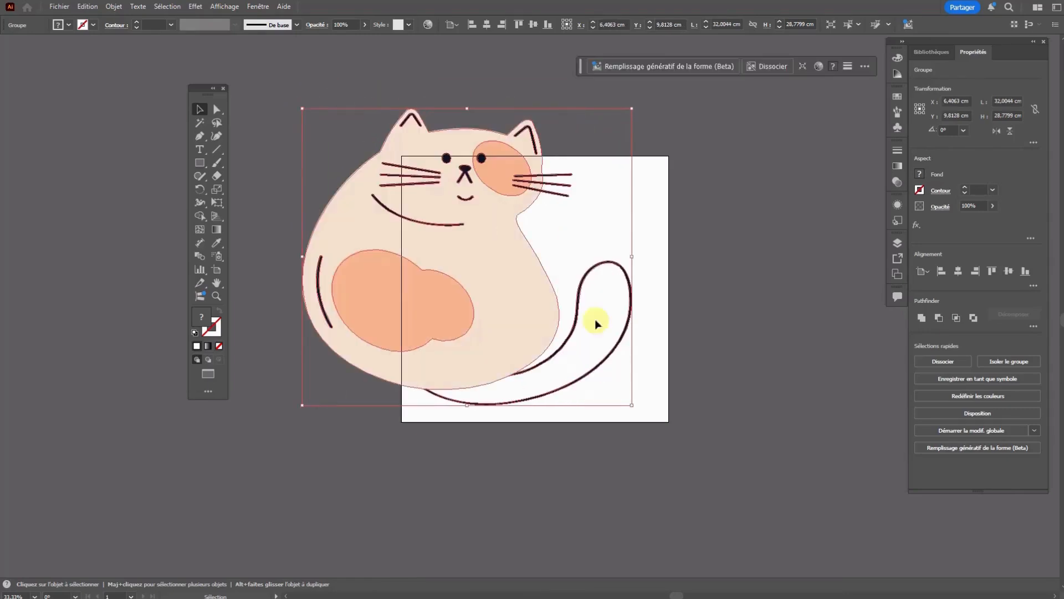
{"action": "left_click_drag", "start_coordinate": [631, 404], "coordinate": [722, 499]}
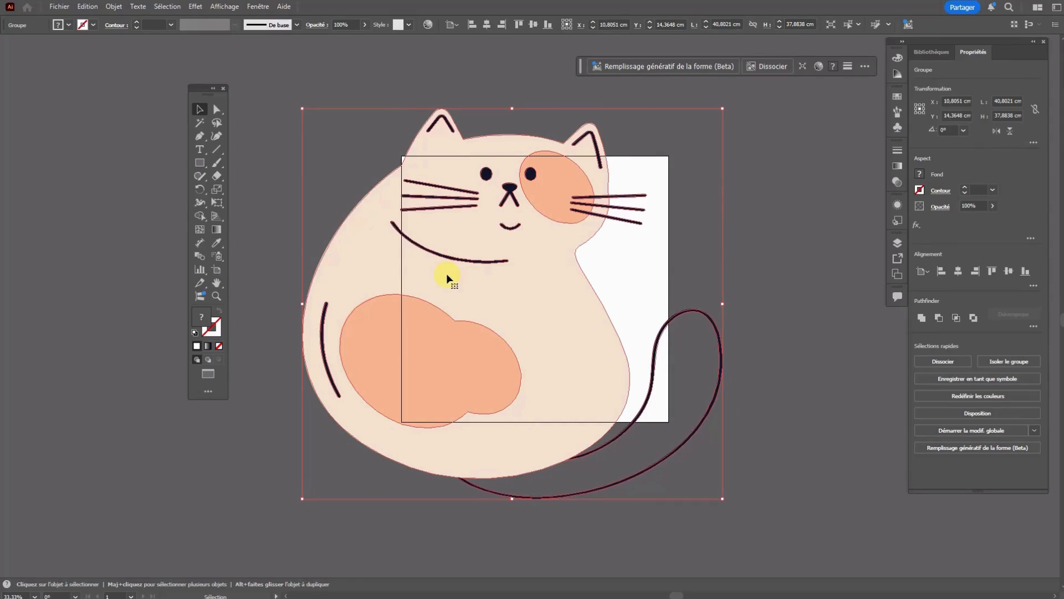
Undo the disproportionate stretching of the cat group and deselect it.
{"action": "key", "text": "ctrl+z"}
{"action": "key", "text": "ctrl+z"}
{"action": "key", "text": "ctrl+z"}
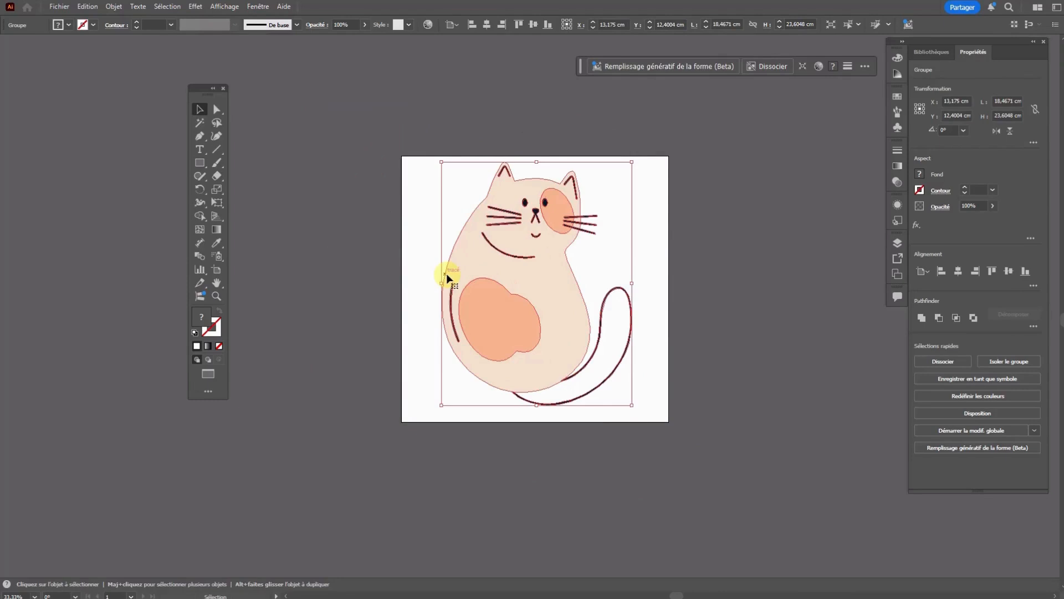
{"action": "left_click", "coordinate": [662, 242]}
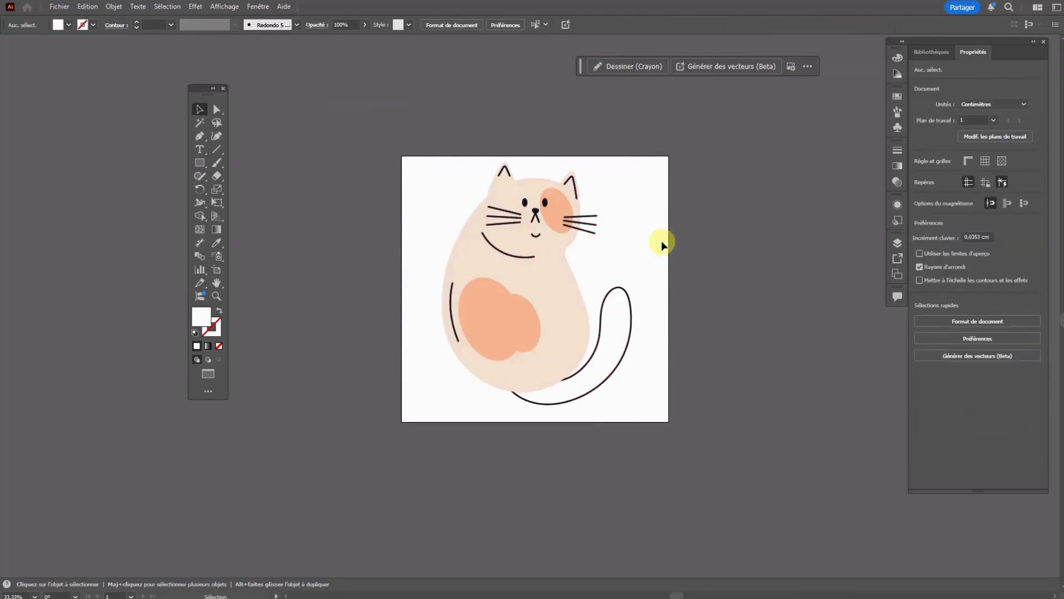
Select the cat group and scale it proportionally from its upper-left corner, down and up, to about 26.5 by 33.9 cm.
{"action": "left_click", "coordinate": [559, 199]}
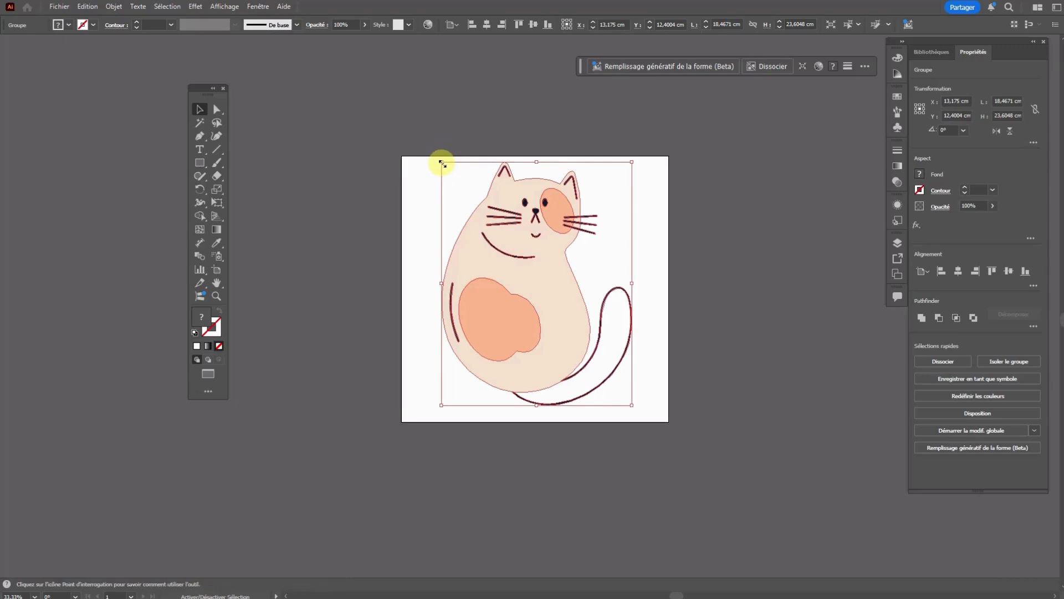
{"action": "left_click_drag", "start_coordinate": [441, 162], "coordinate": [284, 47]}
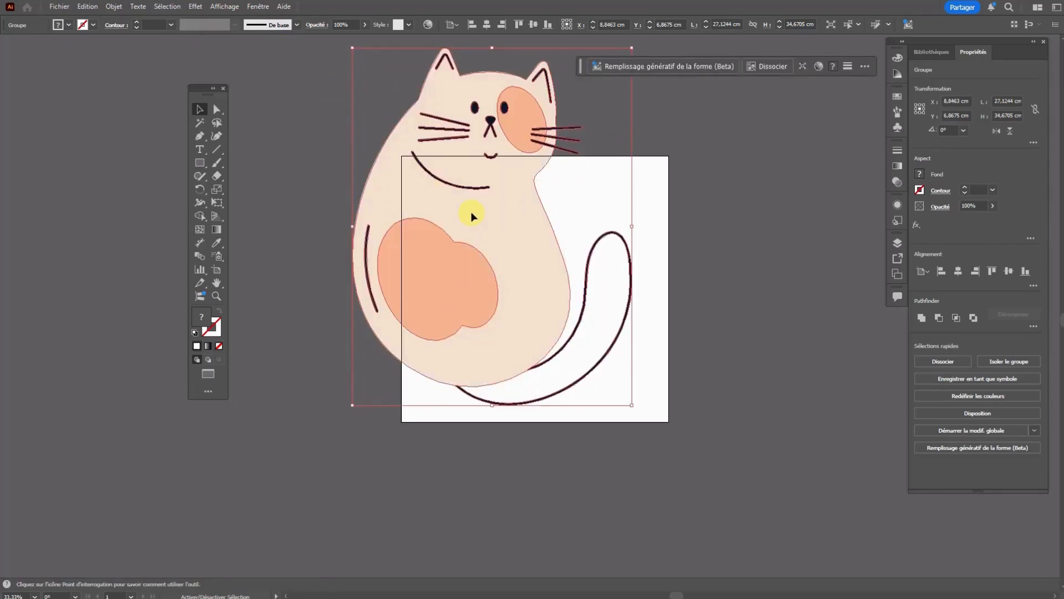
{"action": "left_click_drag", "start_coordinate": [353, 47], "coordinate": [463, 101]}
{"action": "scroll", "coordinate": [421, 159], "scroll_direction": "up", "scroll_amount": 5}
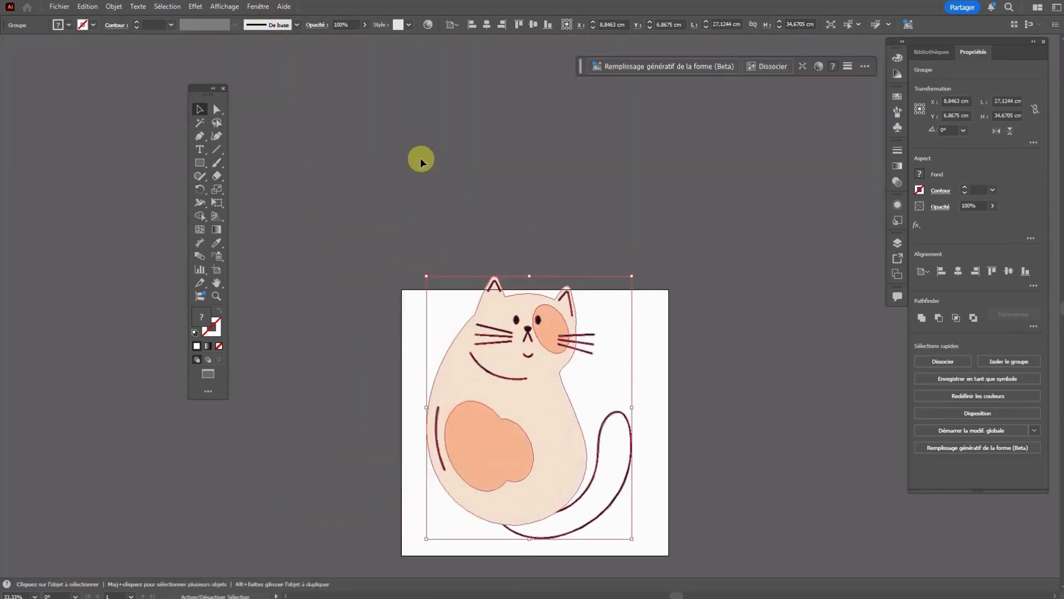
{"action": "left_click_drag", "start_coordinate": [426, 274], "coordinate": [285, 190]}
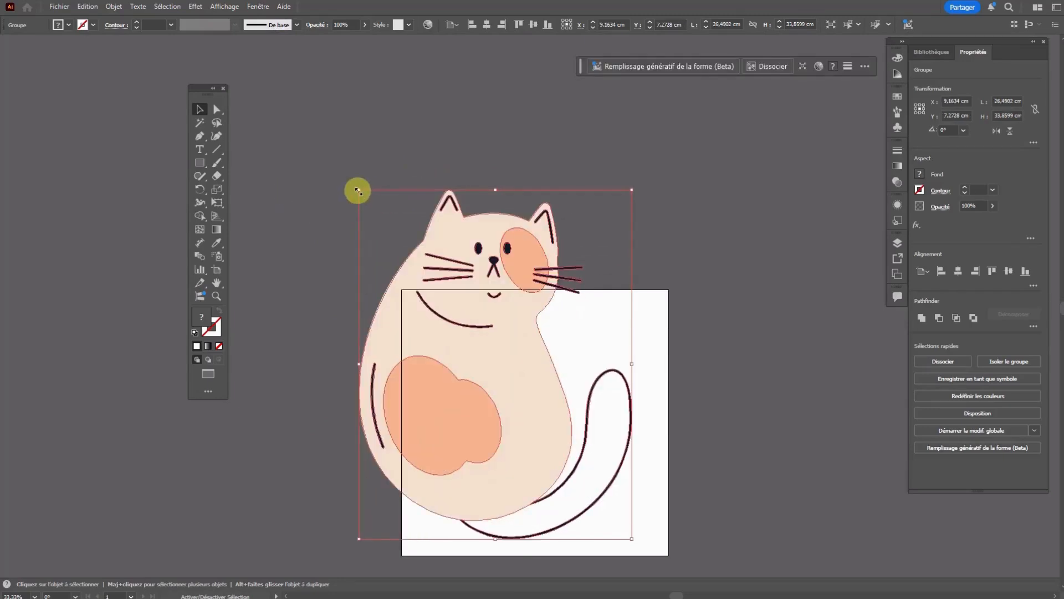
Reduce the cat group proportionally to about 16.6 by 21.2 cm and move it up and left within the artboard.
{"action": "left_click_drag", "start_coordinate": [358, 191], "coordinate": [494, 333]}
{"action": "scroll", "coordinate": [495, 335], "scroll_direction": "down", "scroll_amount": 3}
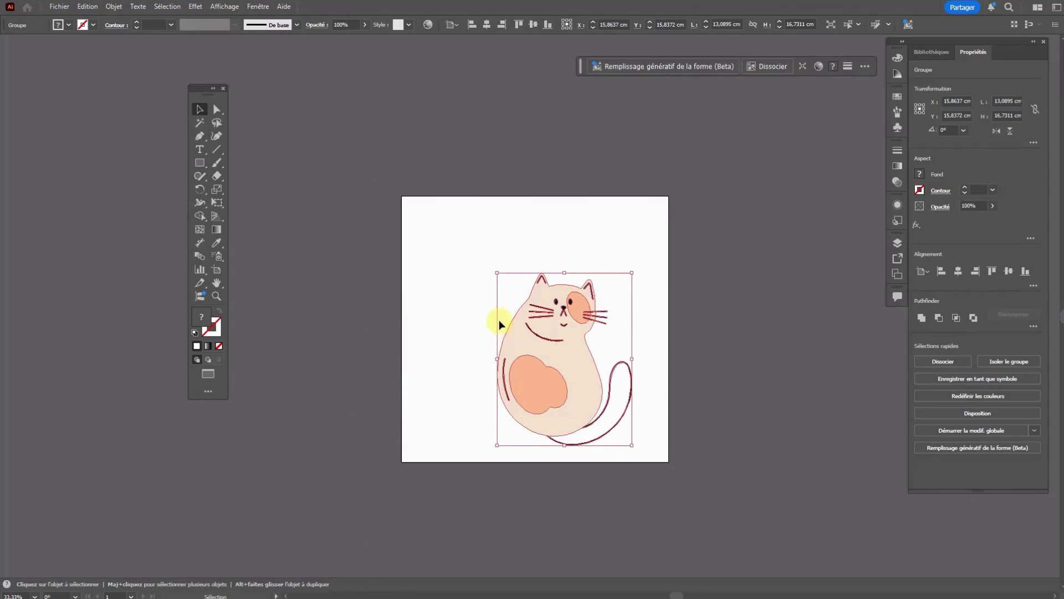
{"action": "left_click_drag", "start_coordinate": [497, 273], "coordinate": [449, 223]}
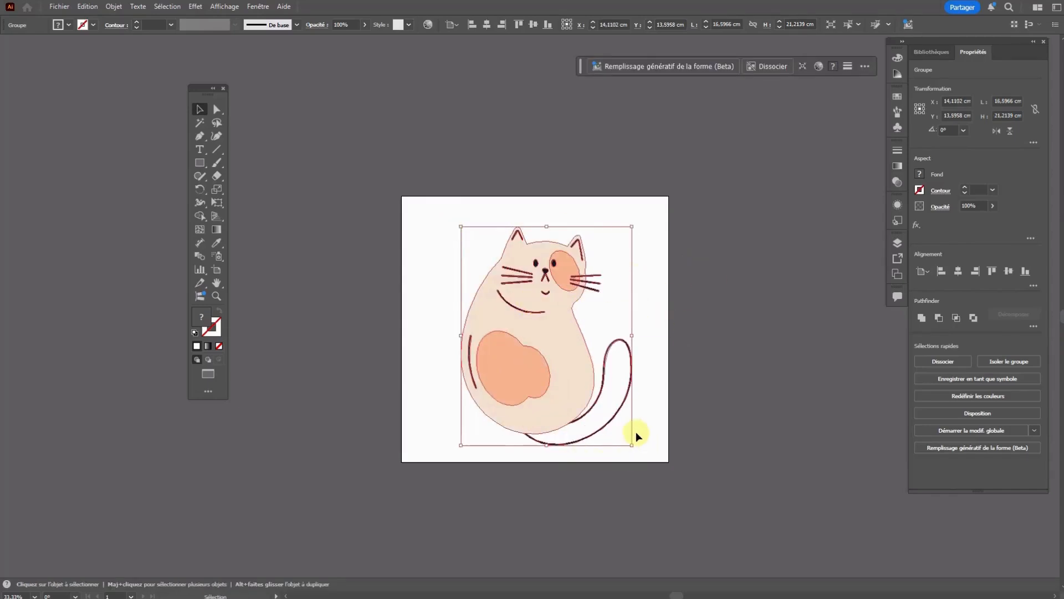
{"action": "left_click_drag", "start_coordinate": [538, 336], "coordinate": [521, 318]}
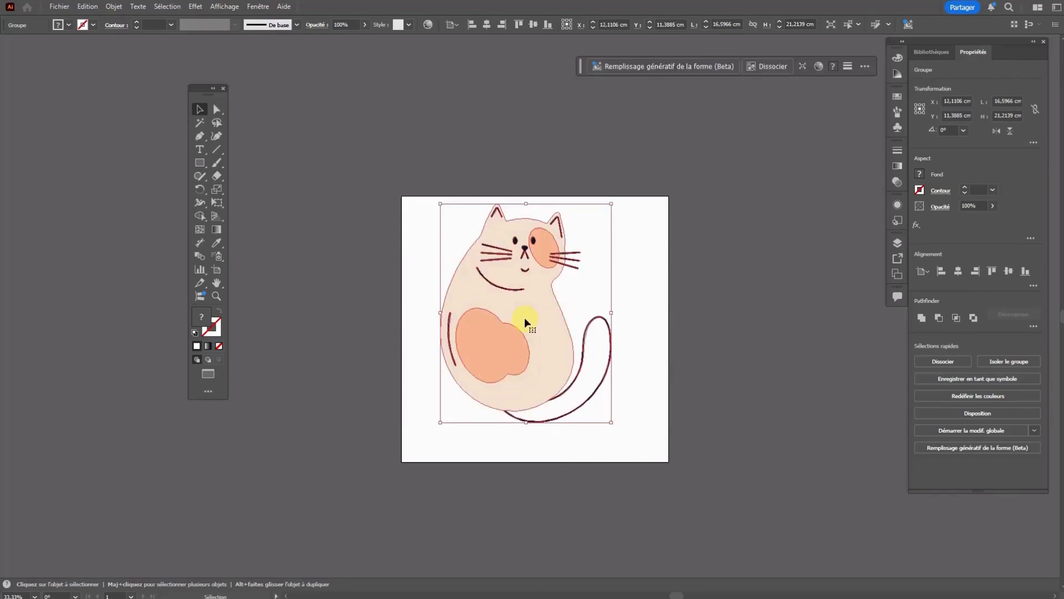